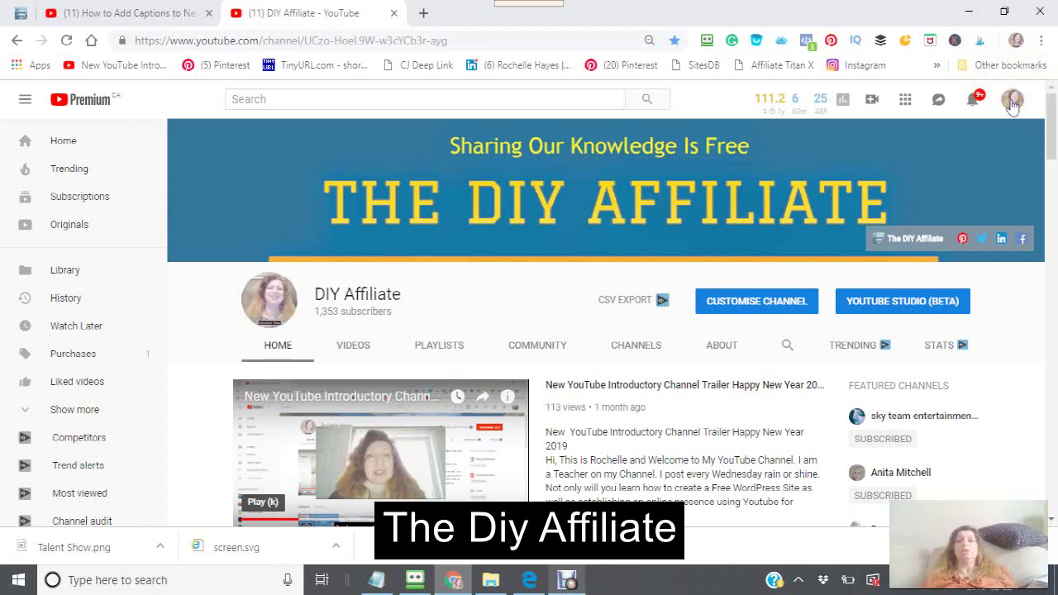
# Step: Open YouTube Studio (beta) from the account menu and scroll the sidebar to Transcriptions
pyautogui.click(1013, 102)
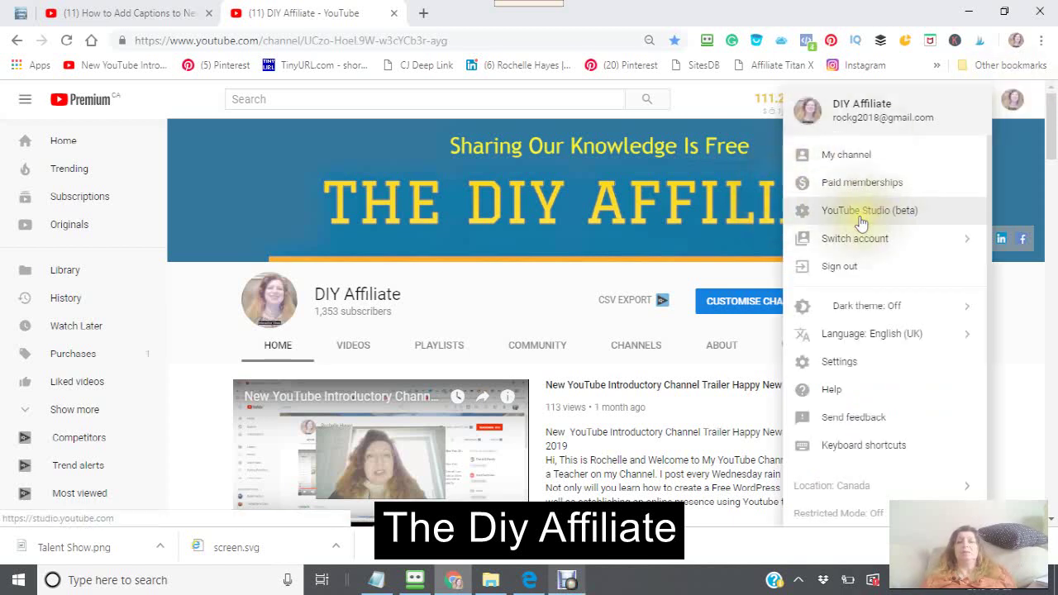
pyautogui.click(860, 222)
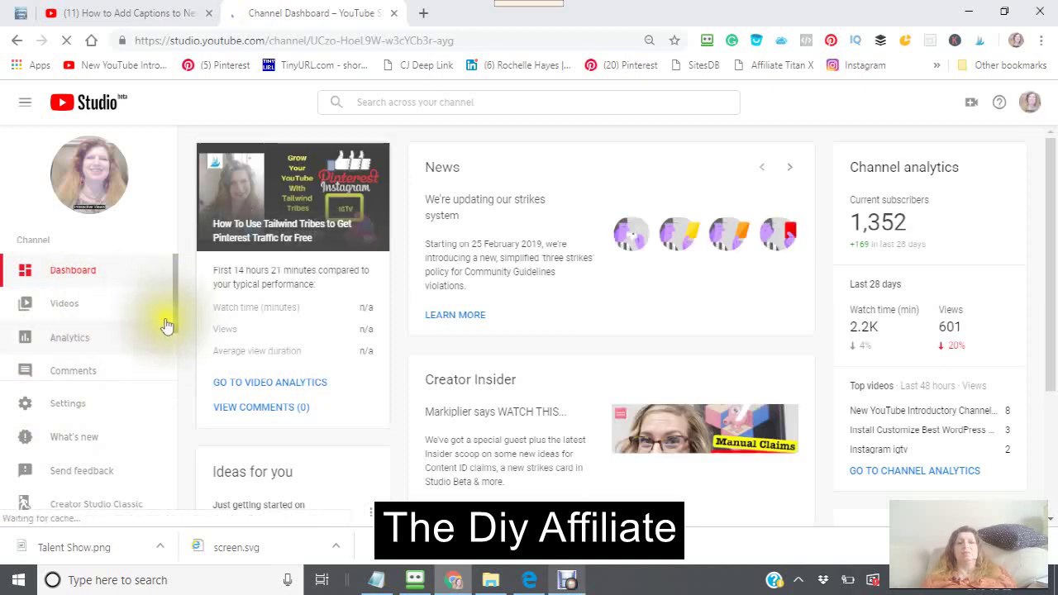
pyautogui.scroll(-2, 119, 308)
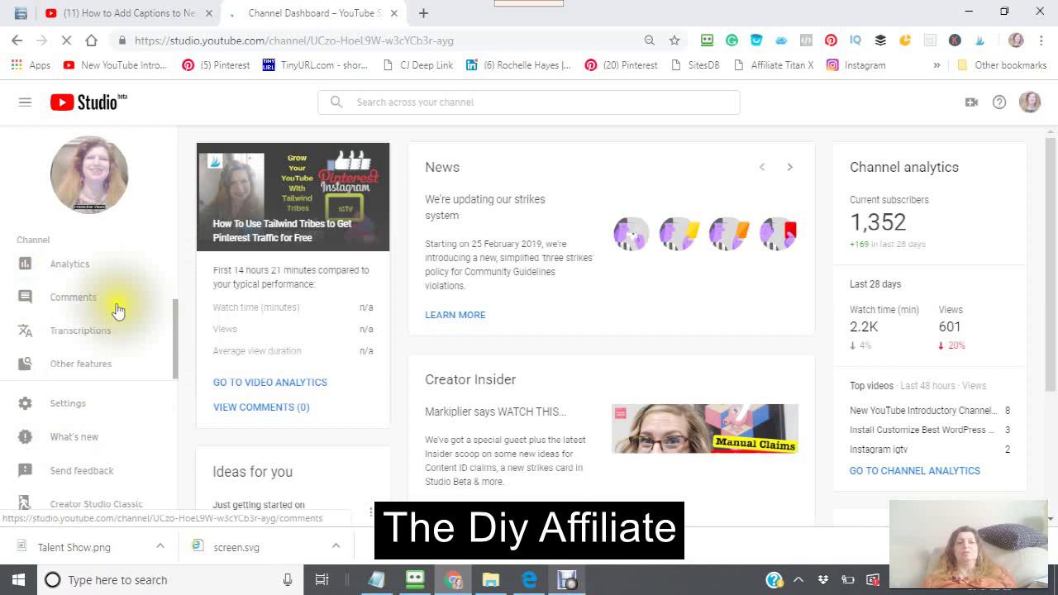
# Step: Open Transcriptions and select the Water Manifestation Techniques video from the list
pyautogui.click(73, 333)
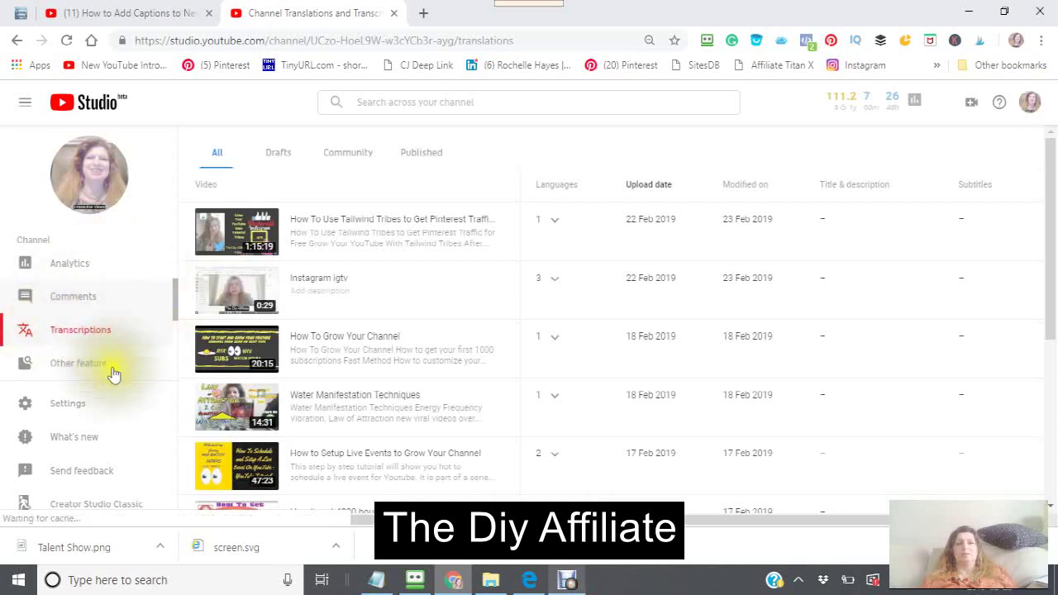
pyautogui.scroll(-1, 207, 389)
pyautogui.scroll(-2, 206, 389)
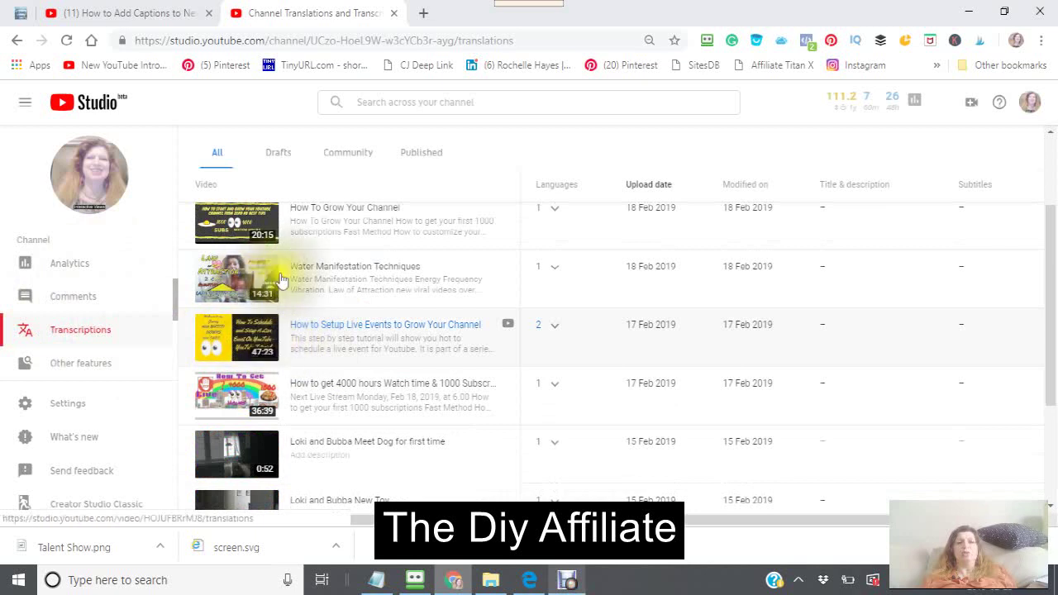
pyautogui.click(325, 275)
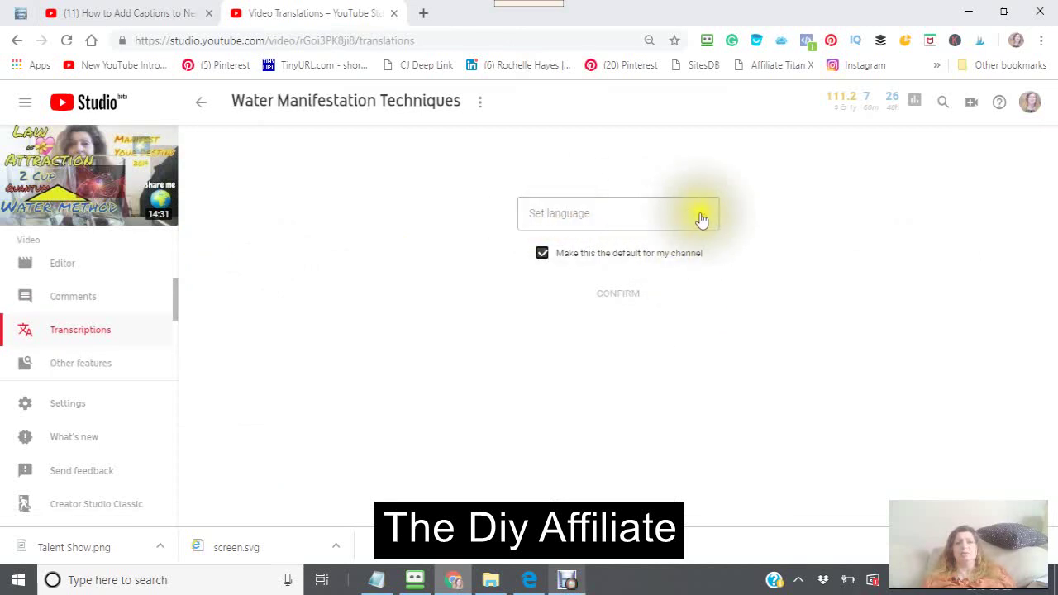
# Step: Open the Set language dropdown to show the language list
pyautogui.click(703, 218)
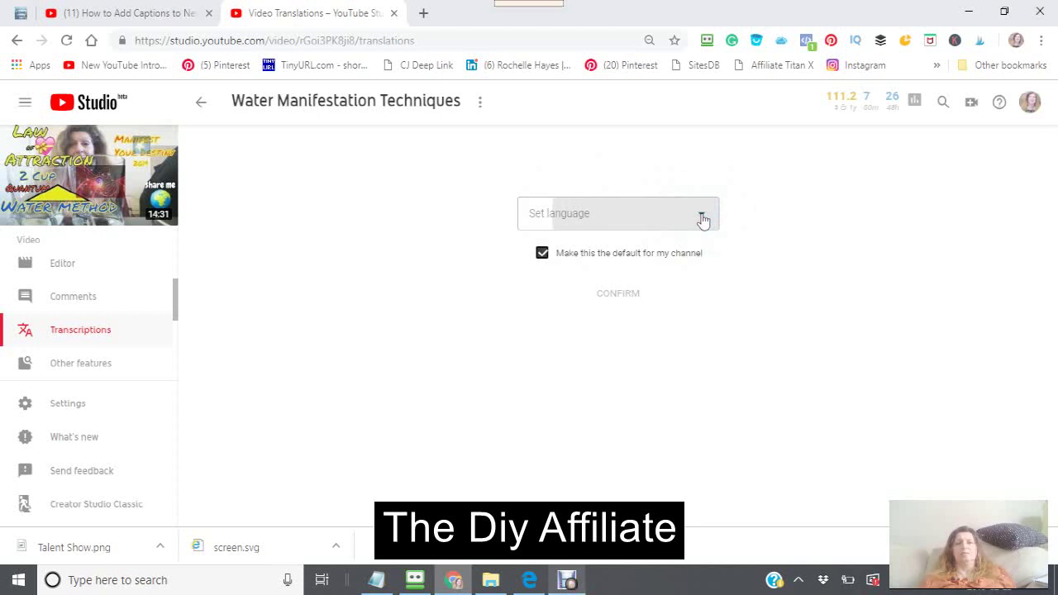
pyautogui.click(703, 219)
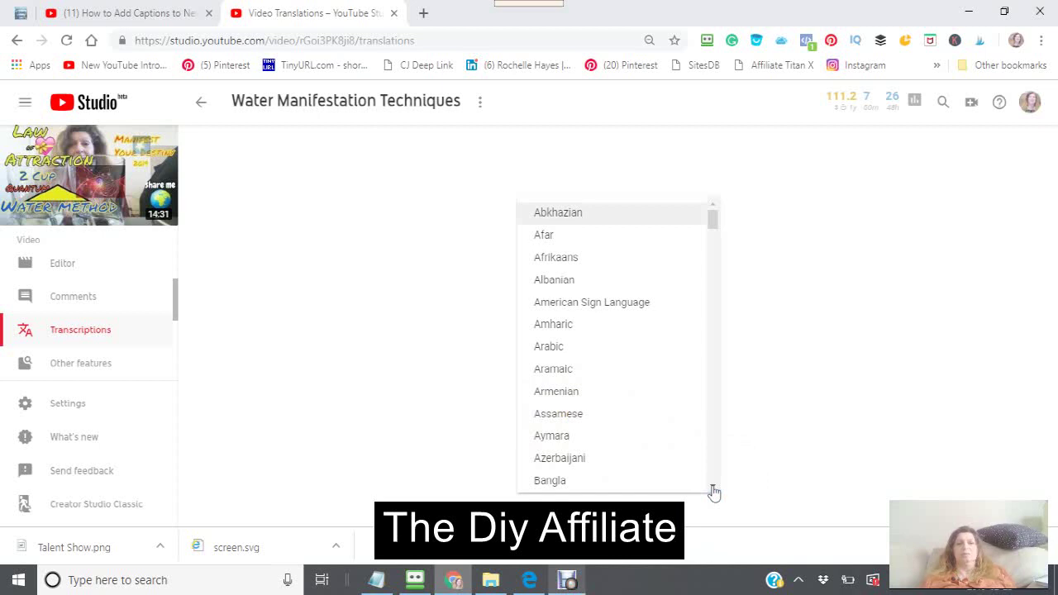
# Step: Scroll the language list down to the English entries and pick English (Canada)
pyautogui.click(714, 491)
pyautogui.click(714, 491)
pyautogui.click(714, 492)
pyautogui.click(714, 223)
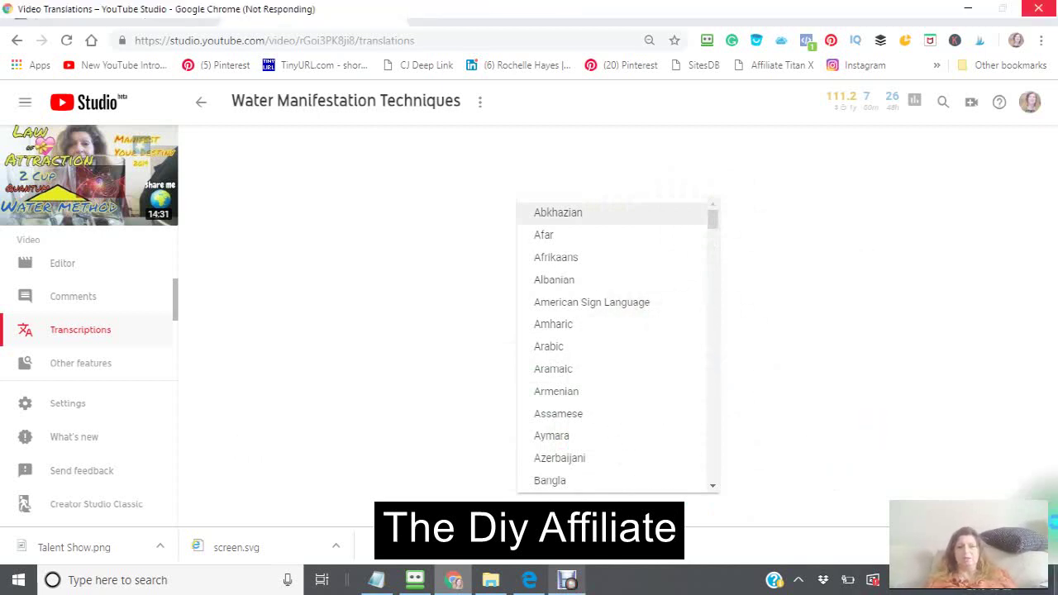
pyautogui.click(713, 455)
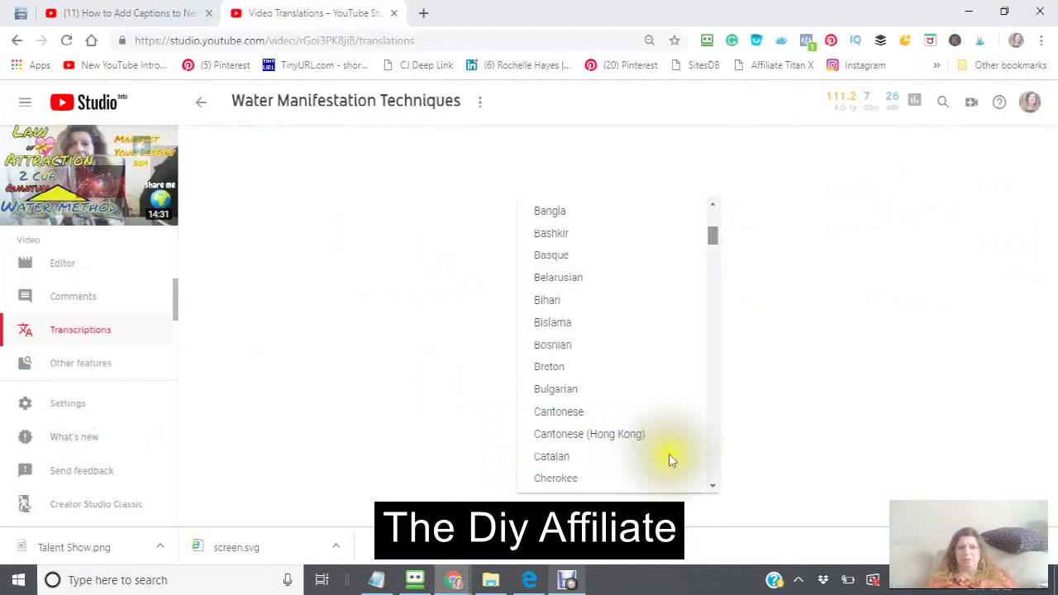
pyautogui.scroll(-10, 669, 454)
pyautogui.scroll(-5, 668, 372)
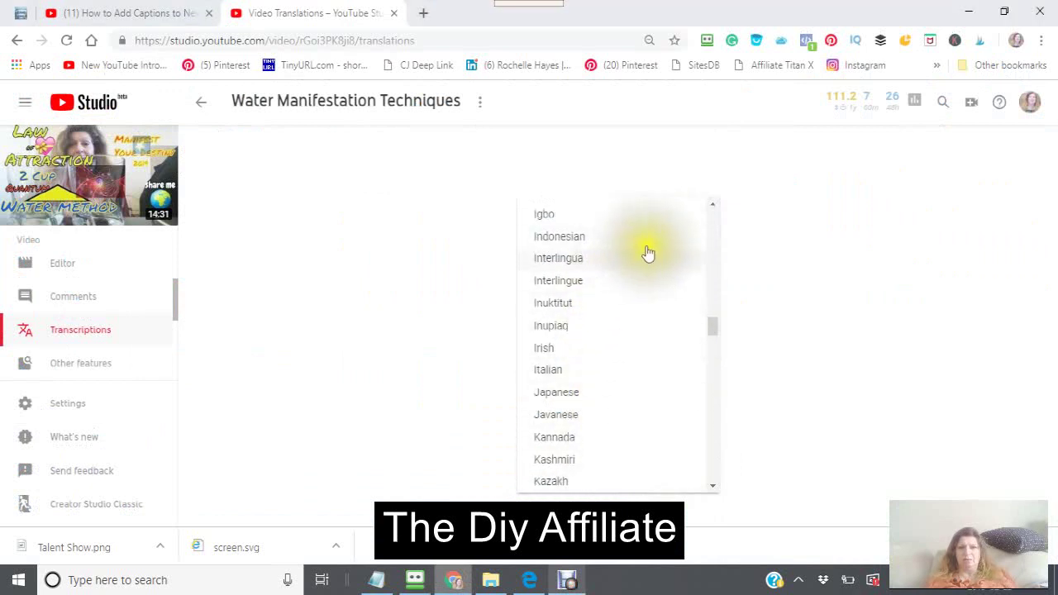
pyautogui.click(712, 205)
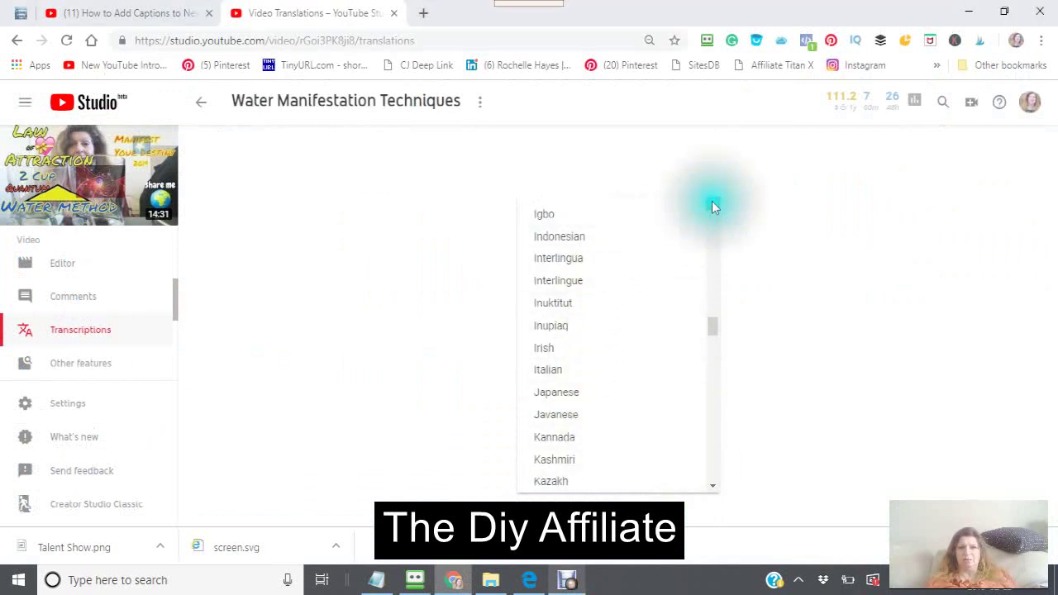
pyautogui.click(712, 205)
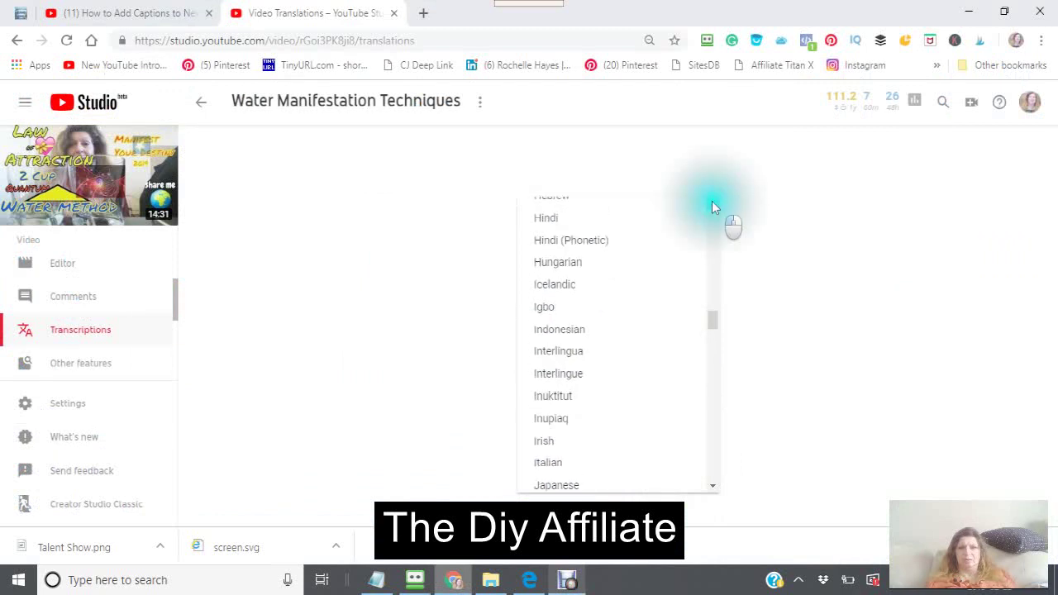
pyautogui.click(712, 205)
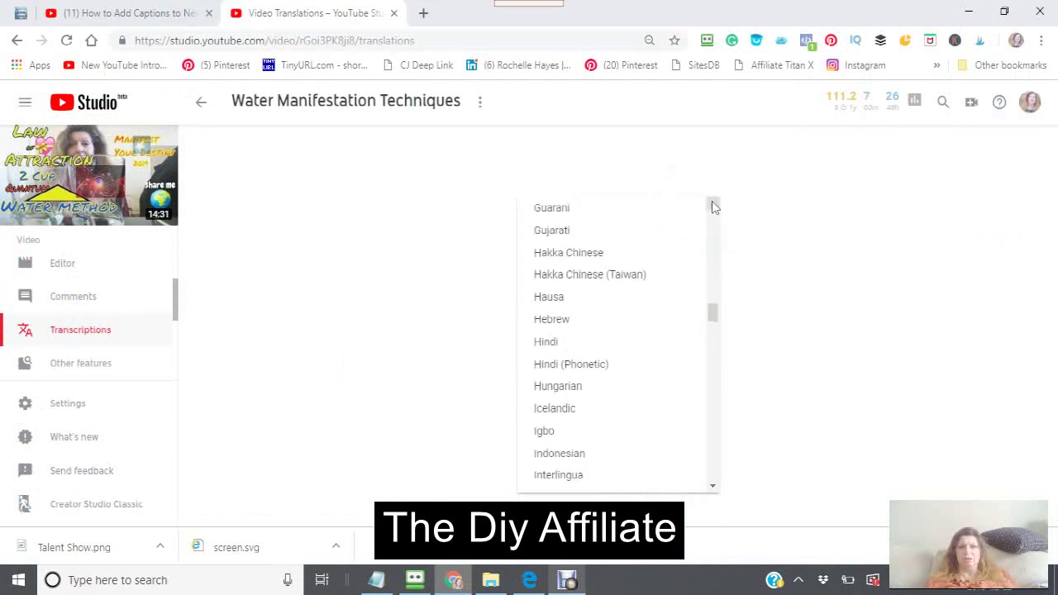
pyautogui.click(712, 205)
pyautogui.click(712, 205)
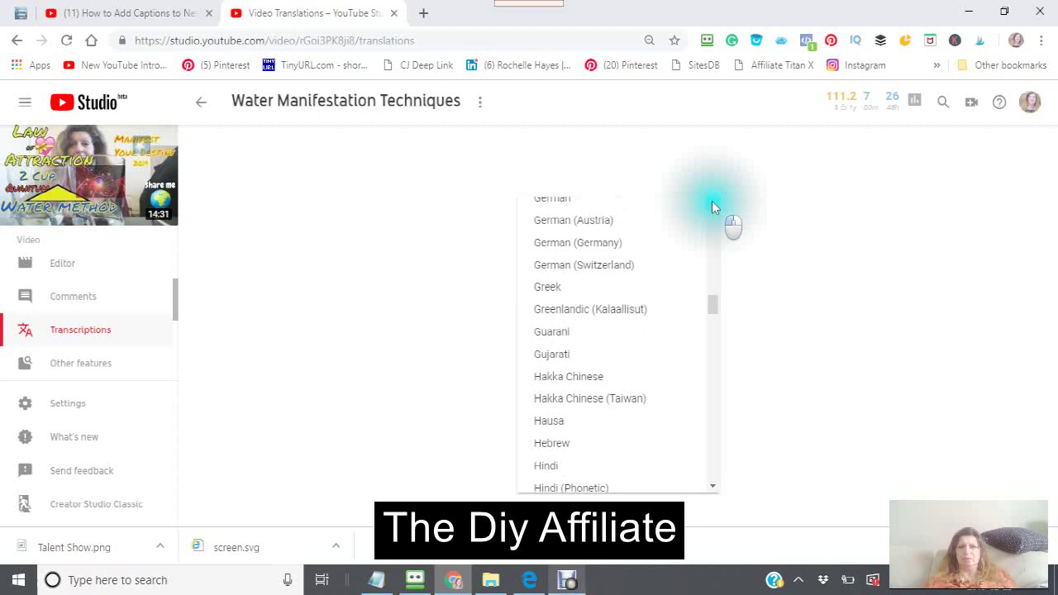
pyautogui.click(712, 205)
pyautogui.click(712, 205)
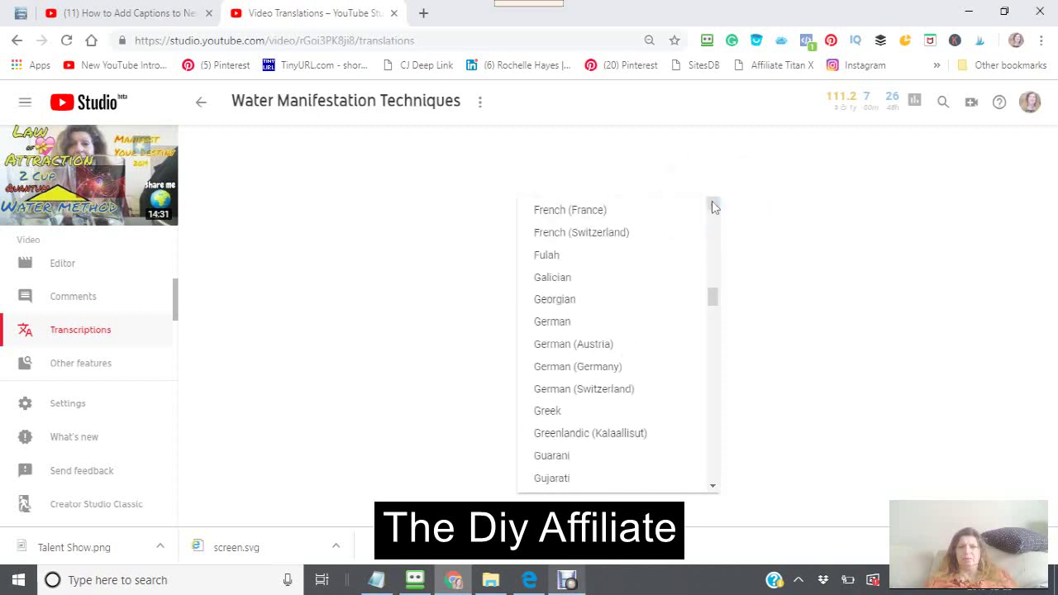
pyautogui.click(712, 205)
pyautogui.click(712, 205)
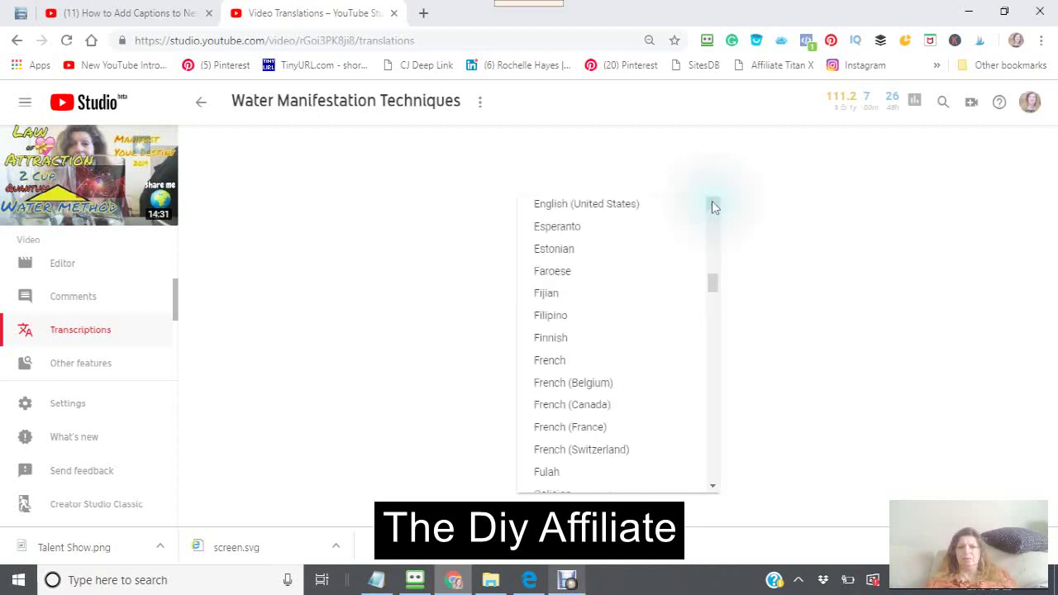
pyautogui.click(713, 204)
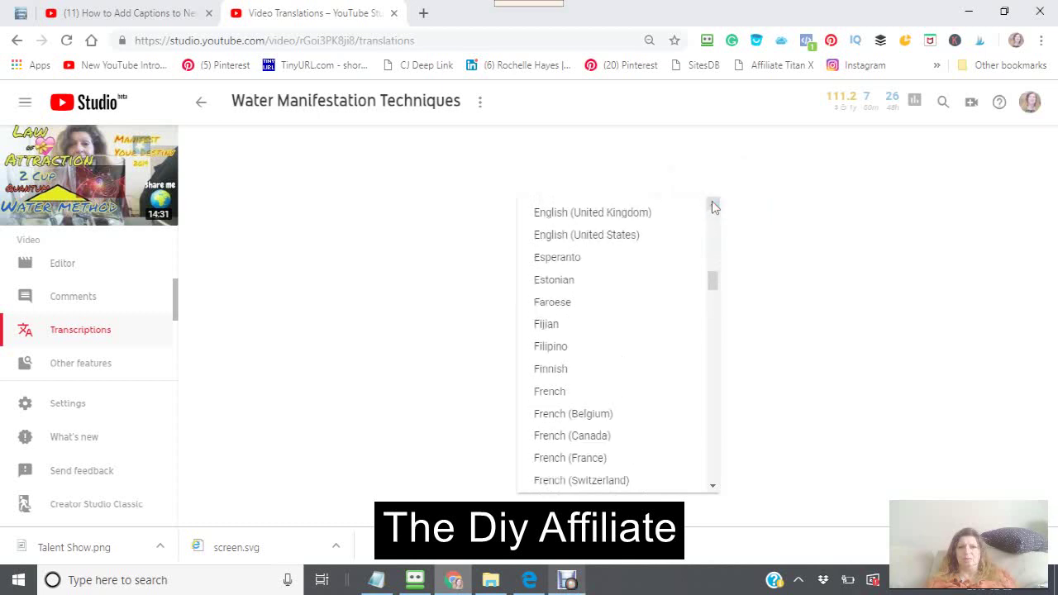
pyautogui.click(713, 203)
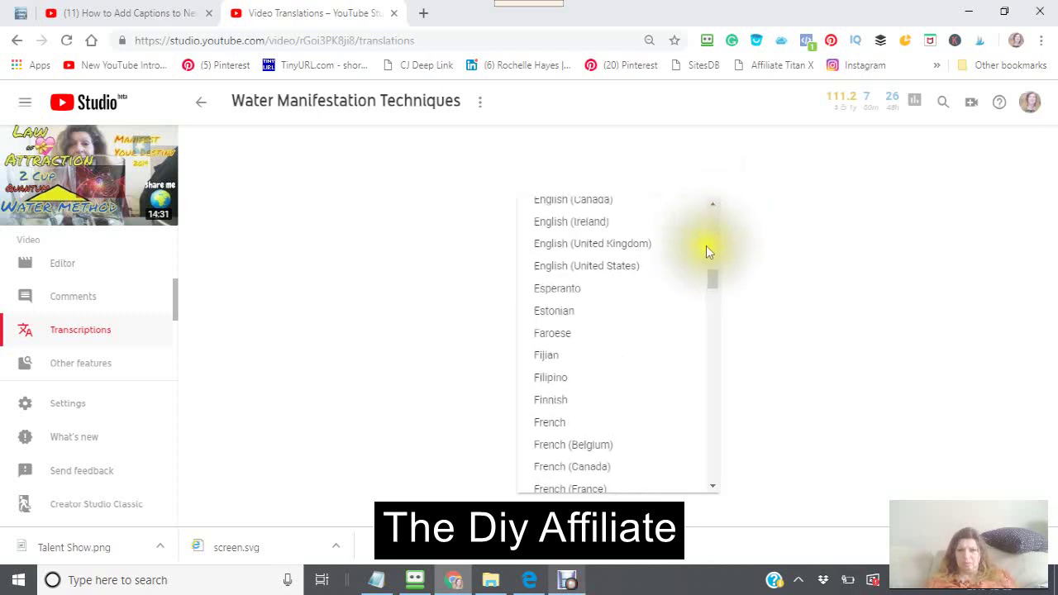
pyautogui.click(584, 207)
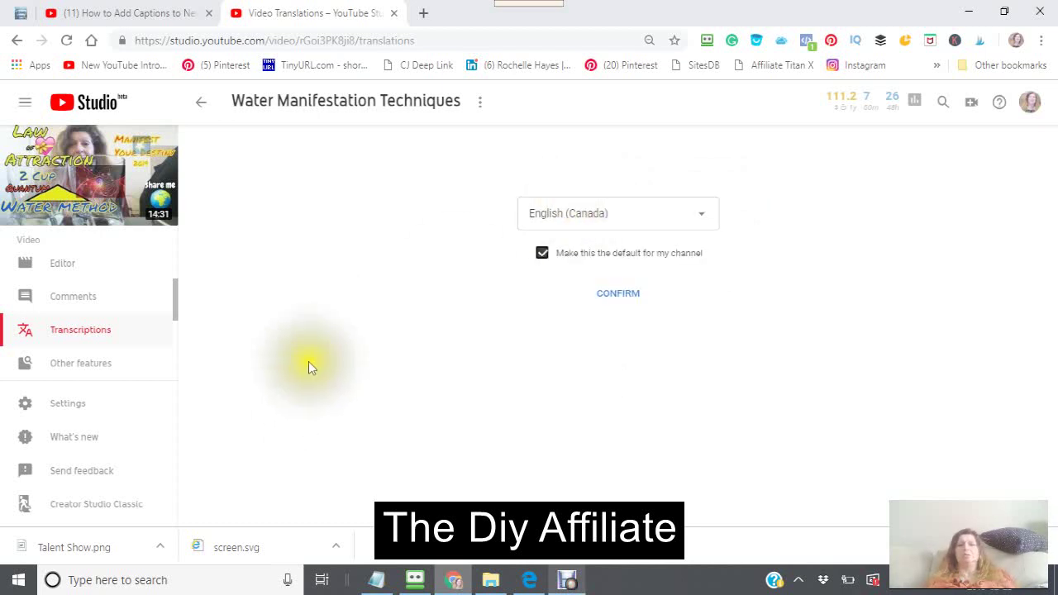
# Step: Confirm English (Canada), keep Community Contributions on, and add English (Canada) subtitles
pyautogui.click(616, 299)
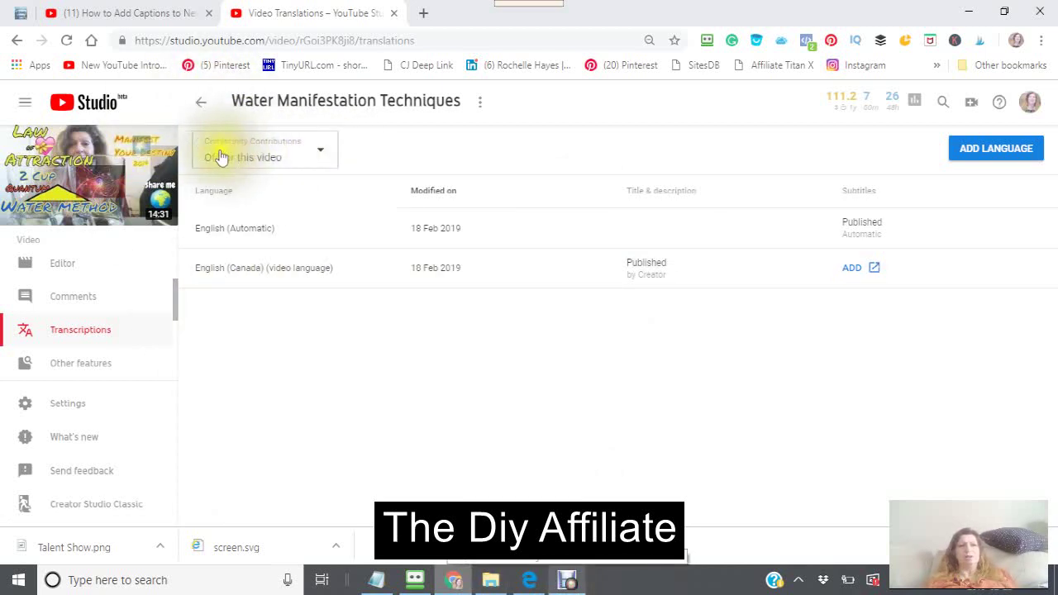
pyautogui.click(319, 157)
pyautogui.click(263, 171)
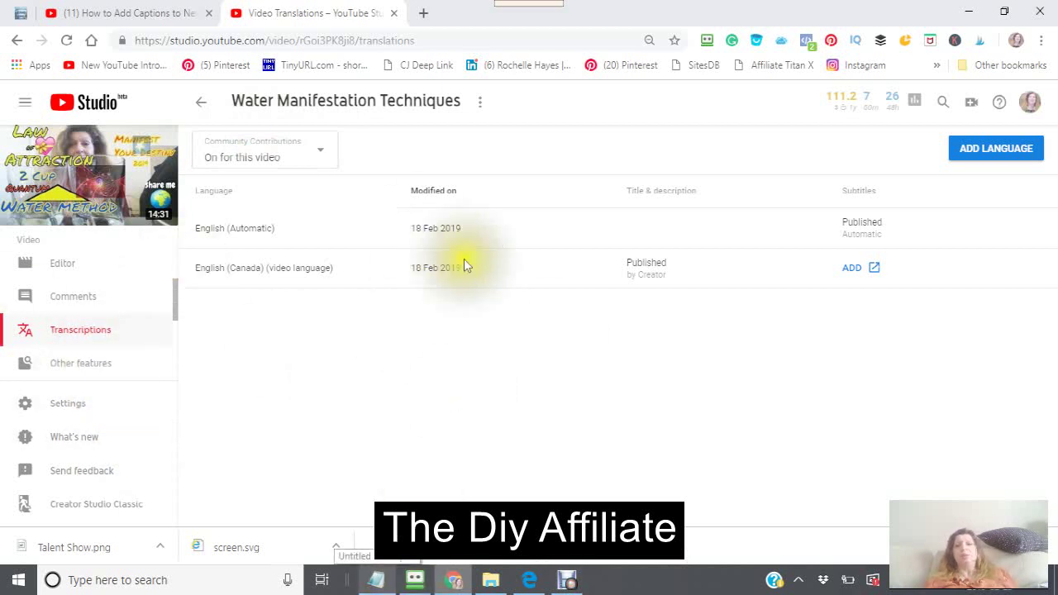
pyautogui.click(853, 269)
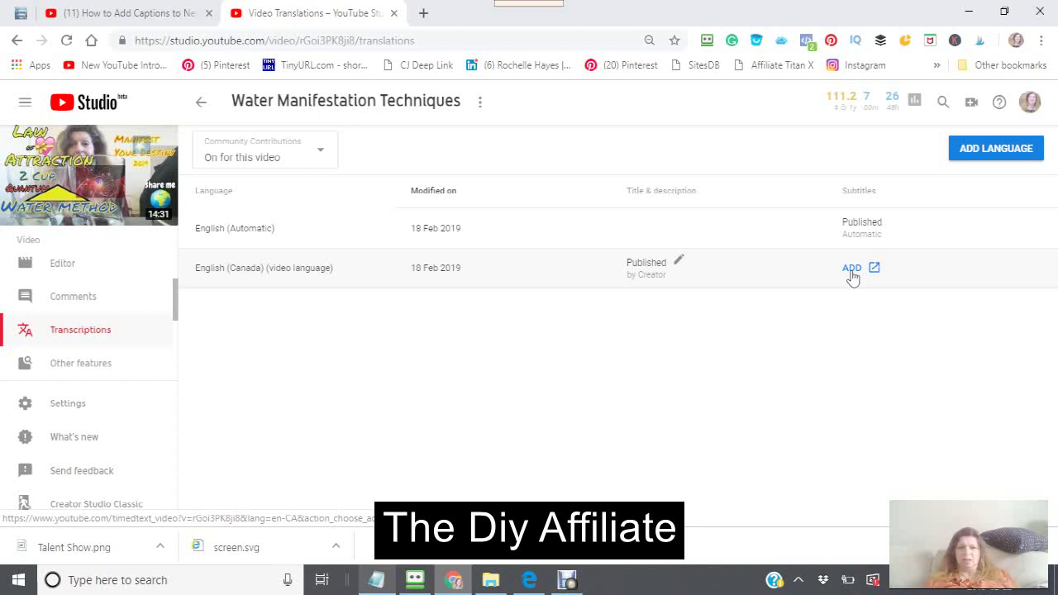
pyautogui.click(853, 271)
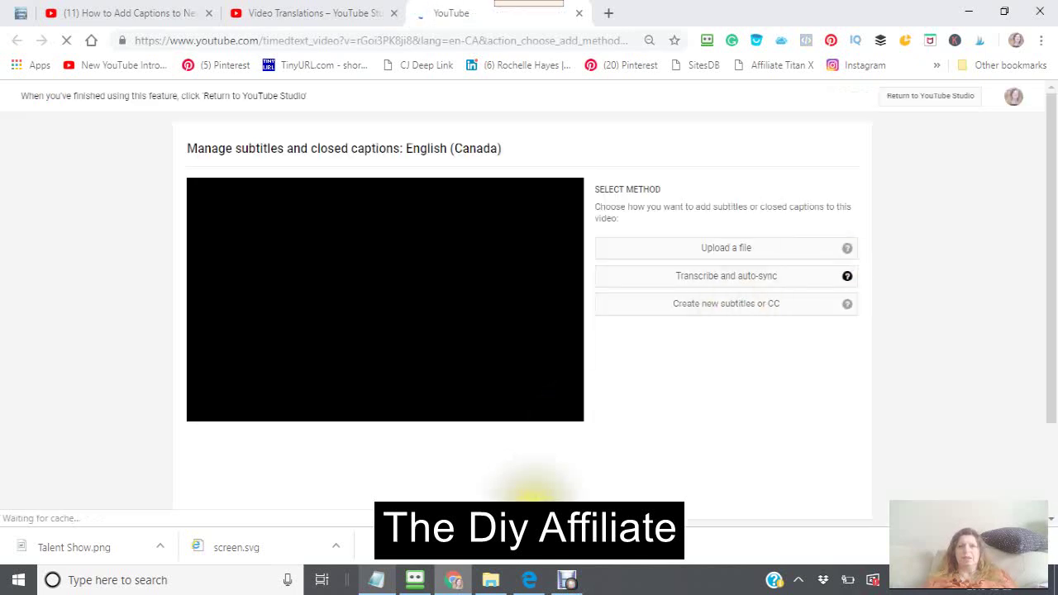
# Step: Check the Manage subtitles page, then return to the video's transcriptions list
pyautogui.click(668, 462)
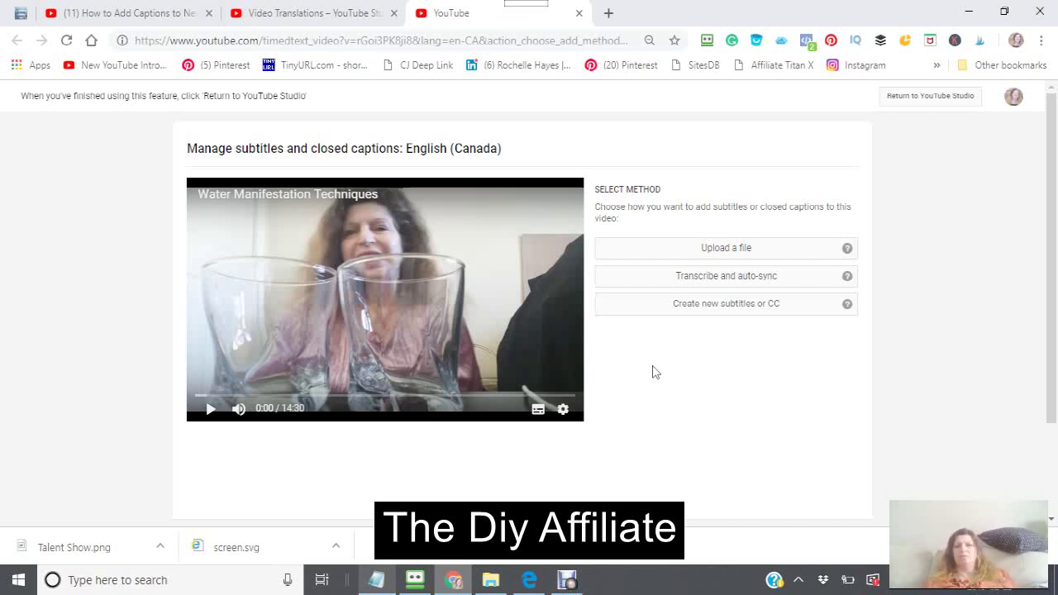
pyautogui.scroll(-3, 653, 372)
pyautogui.scroll(3, 652, 372)
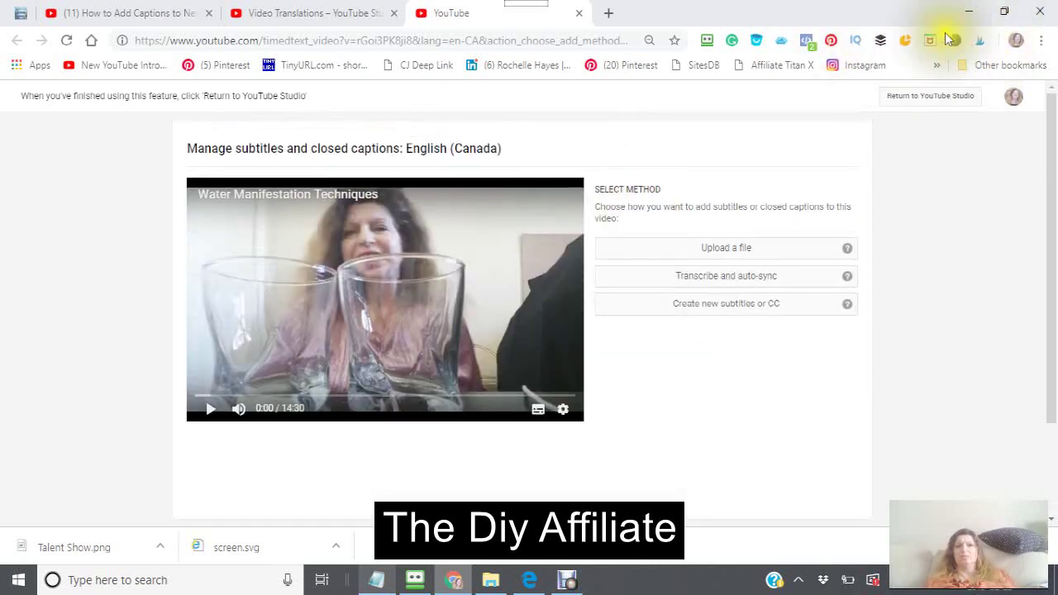
pyautogui.click(916, 106)
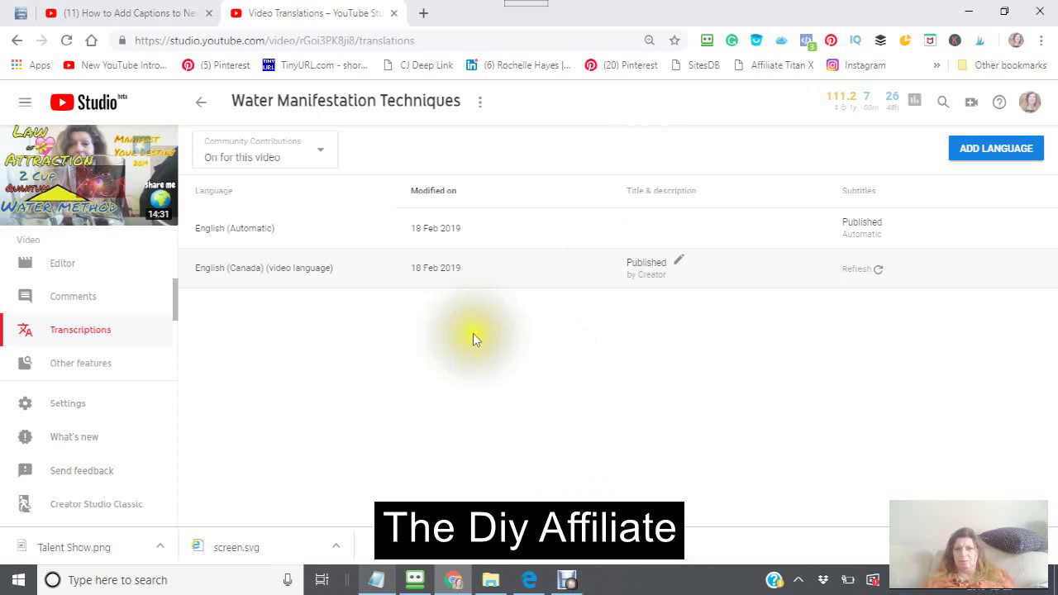
pyautogui.moveTo(862, 228)
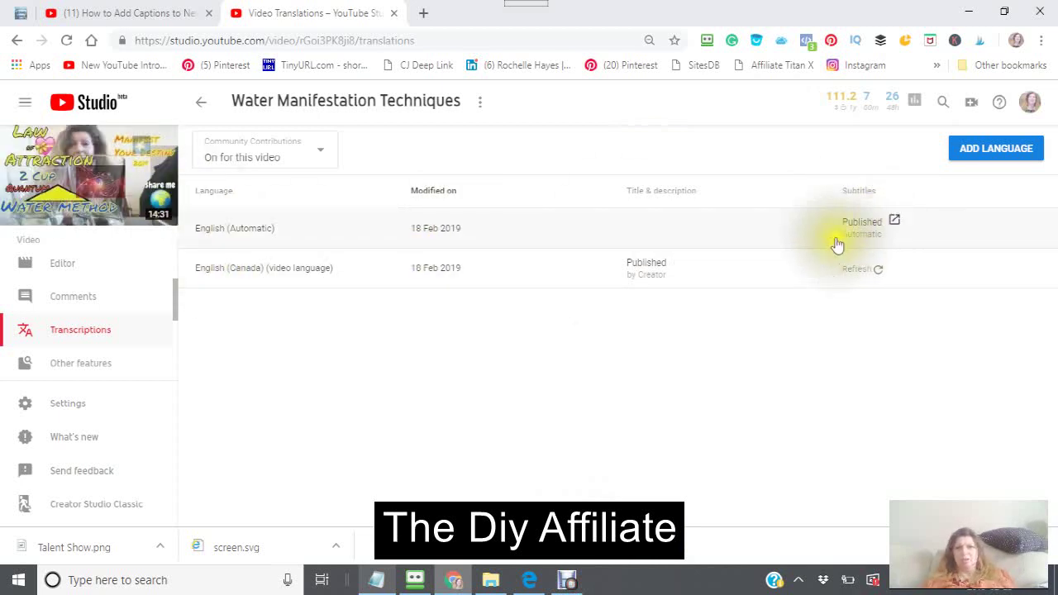
# Step: Open the published English (Automatic) subtitles and choose Edit once the video loads
pyautogui.click(895, 223)
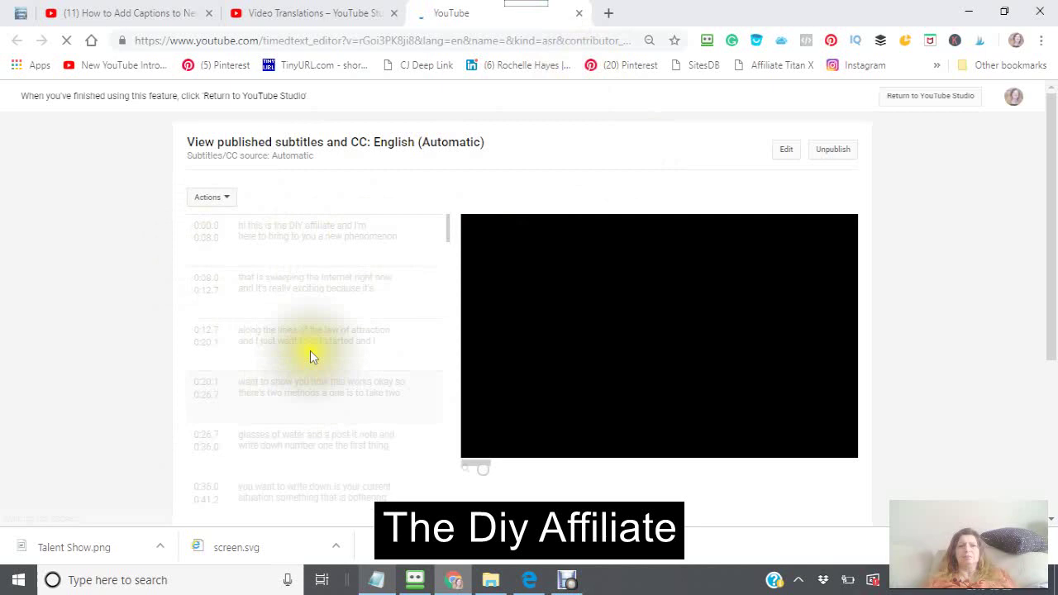
pyautogui.click(381, 293)
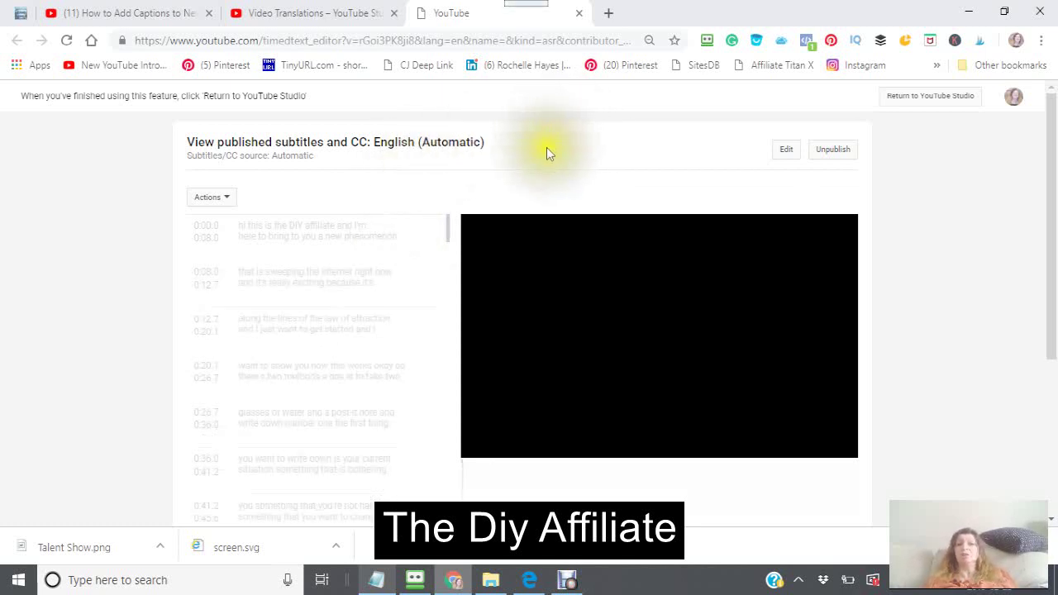
pyautogui.click(642, 157)
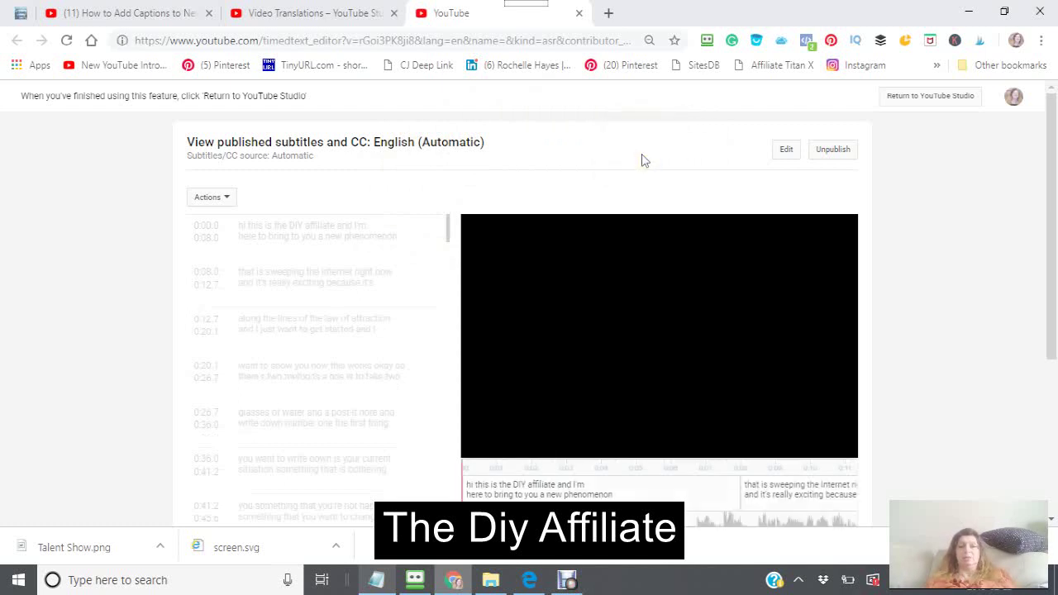
pyautogui.scroll(-3, 641, 154)
pyautogui.scroll(3, 641, 154)
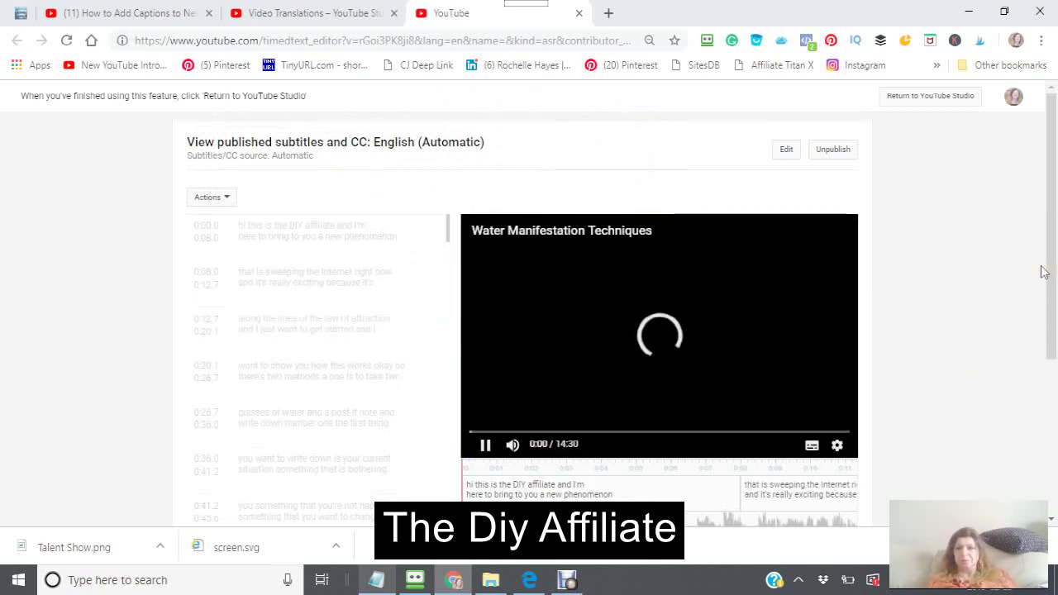
pyautogui.click(1032, 265)
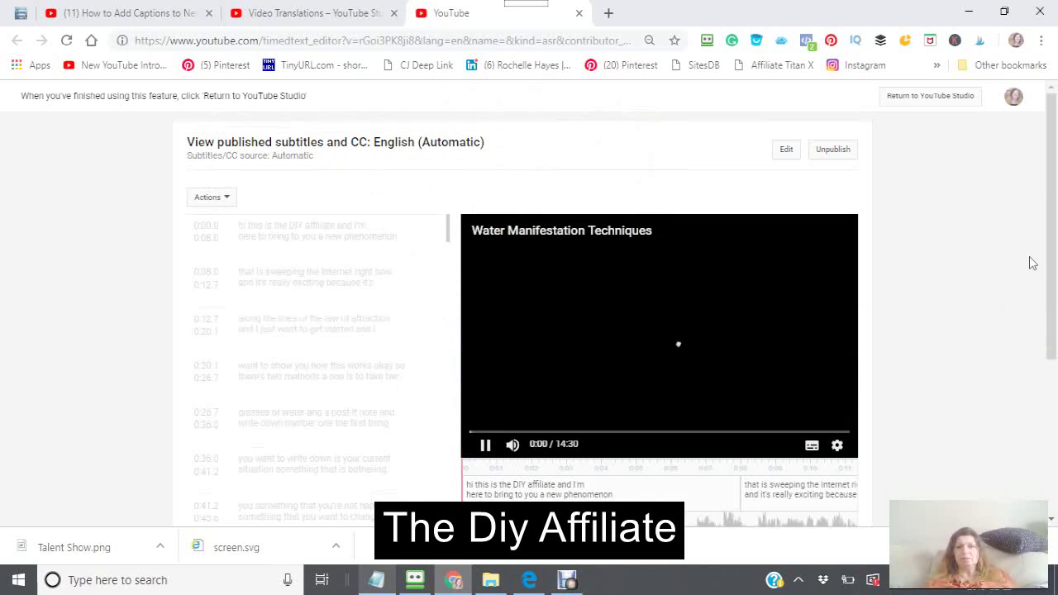
pyautogui.click(663, 156)
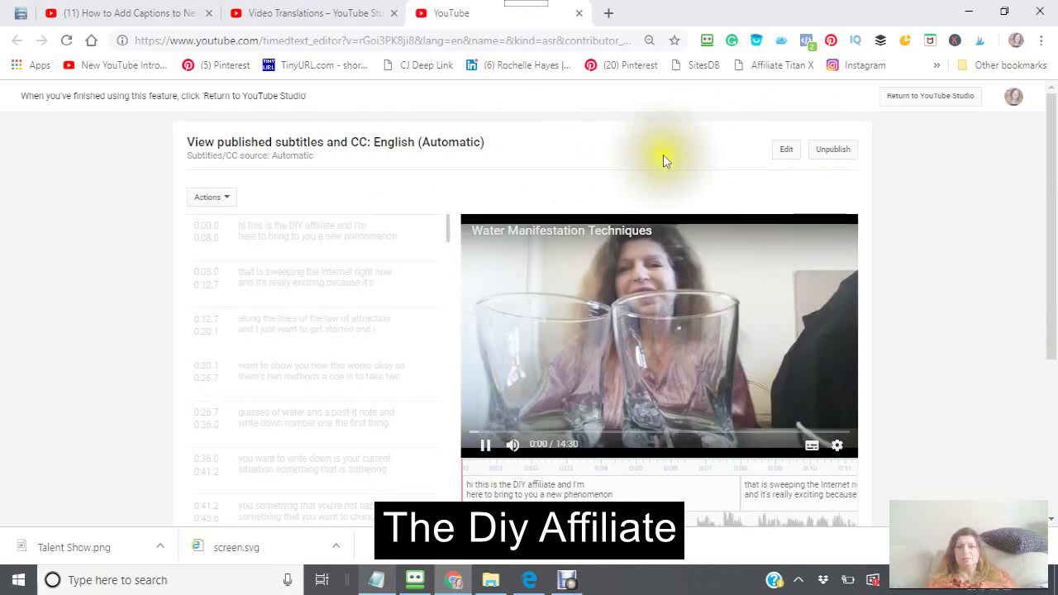
pyautogui.click(786, 152)
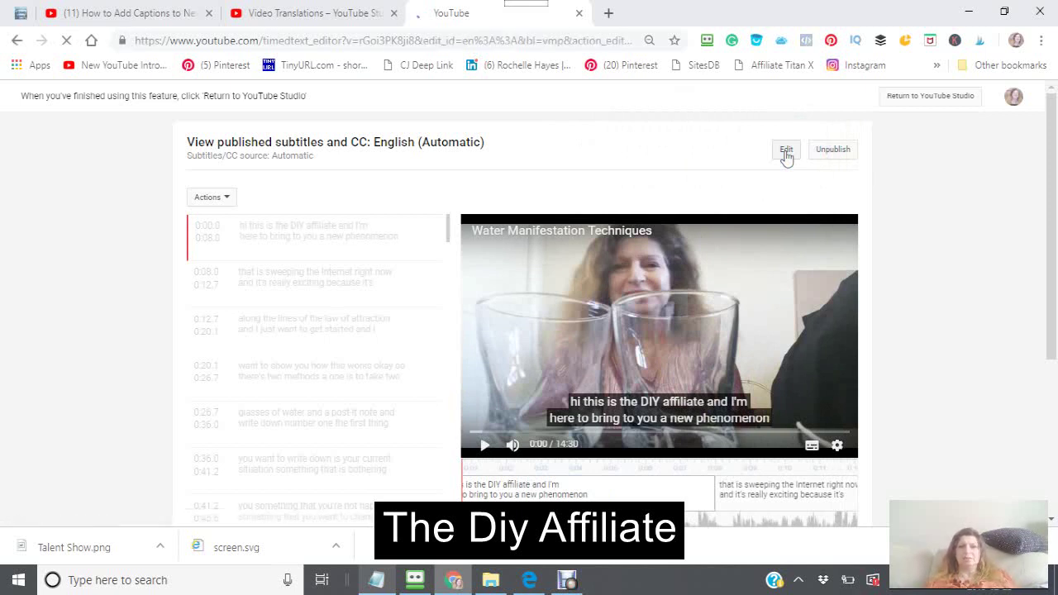
# Step: Load the English captions in the Transcribe and set timings editor, checking the player
pyautogui.click(787, 155)
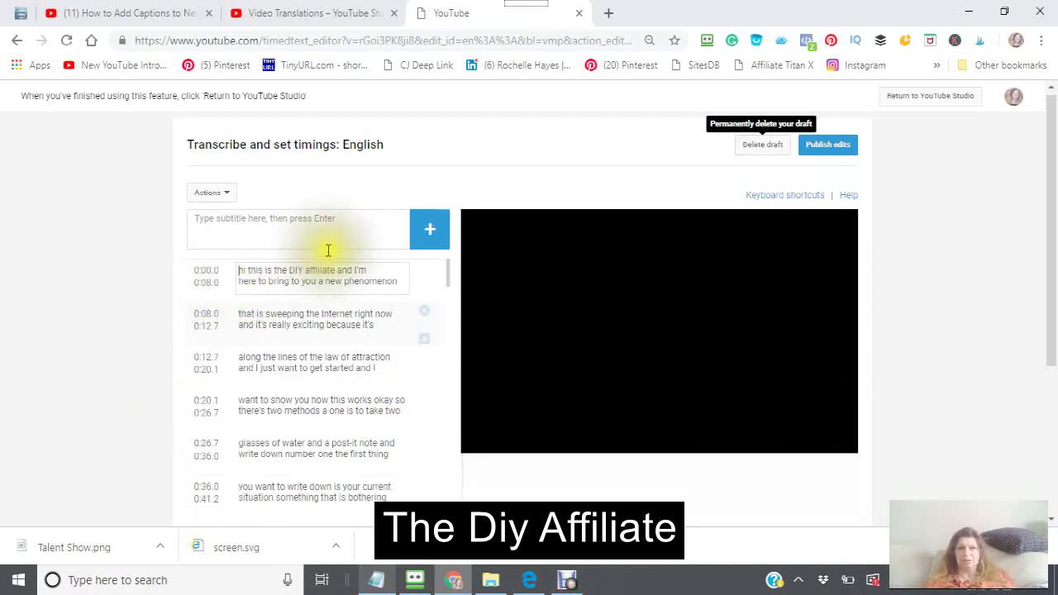
pyautogui.scroll(-3, 425, 262)
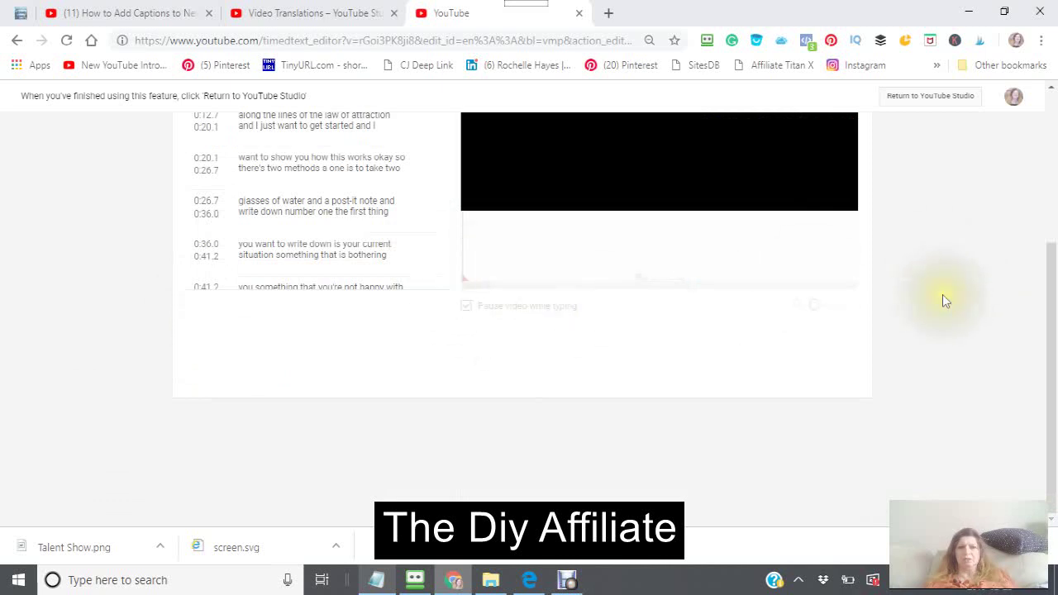
pyautogui.scroll(-2, 946, 301)
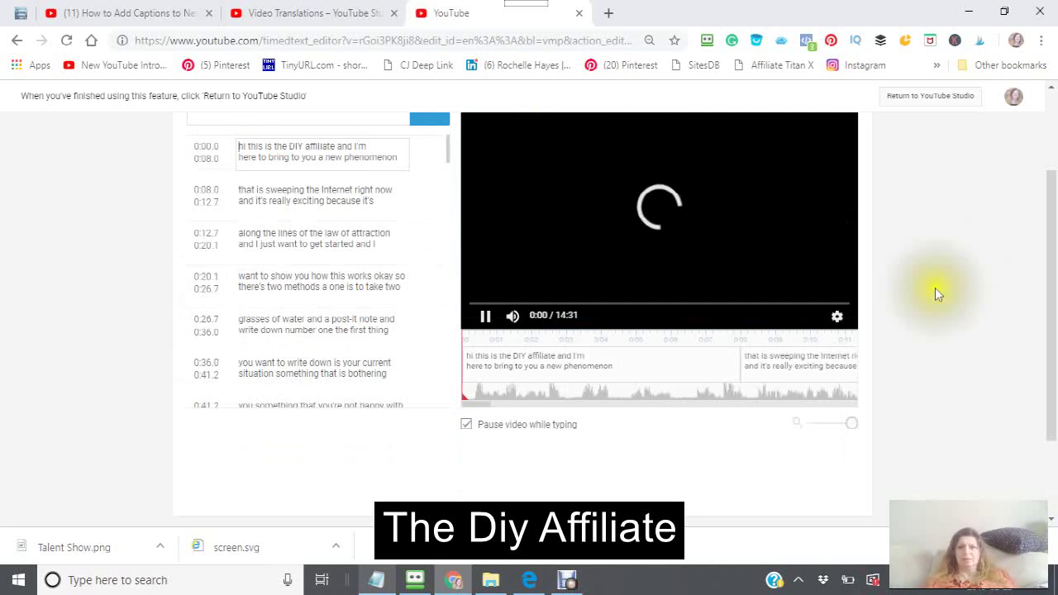
pyautogui.scroll(2, 900, 257)
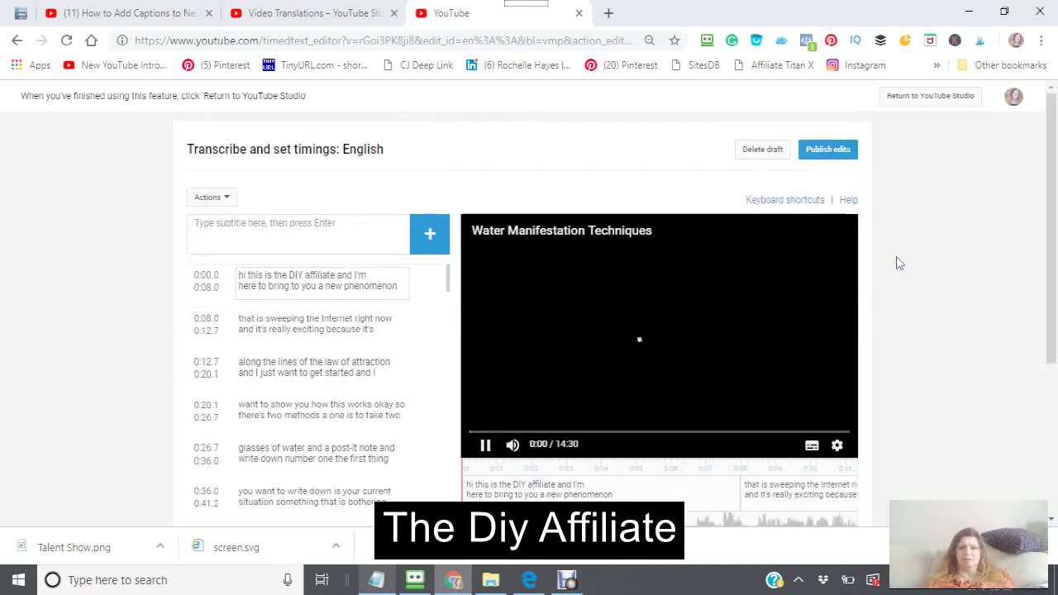
pyautogui.scroll(-3, 900, 263)
pyautogui.scroll(2, 900, 263)
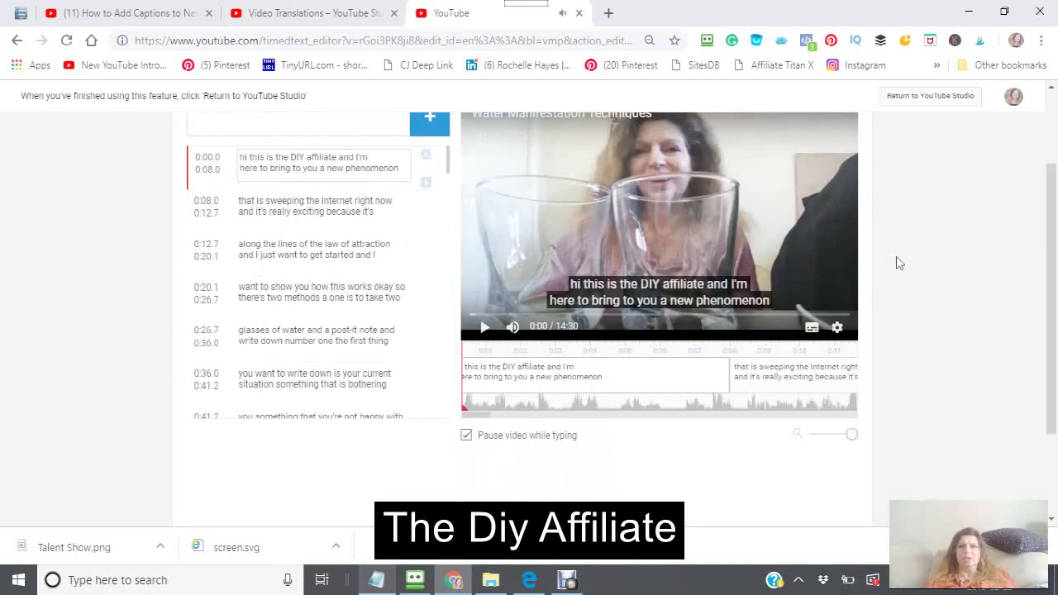
pyautogui.scroll(1, 900, 263)
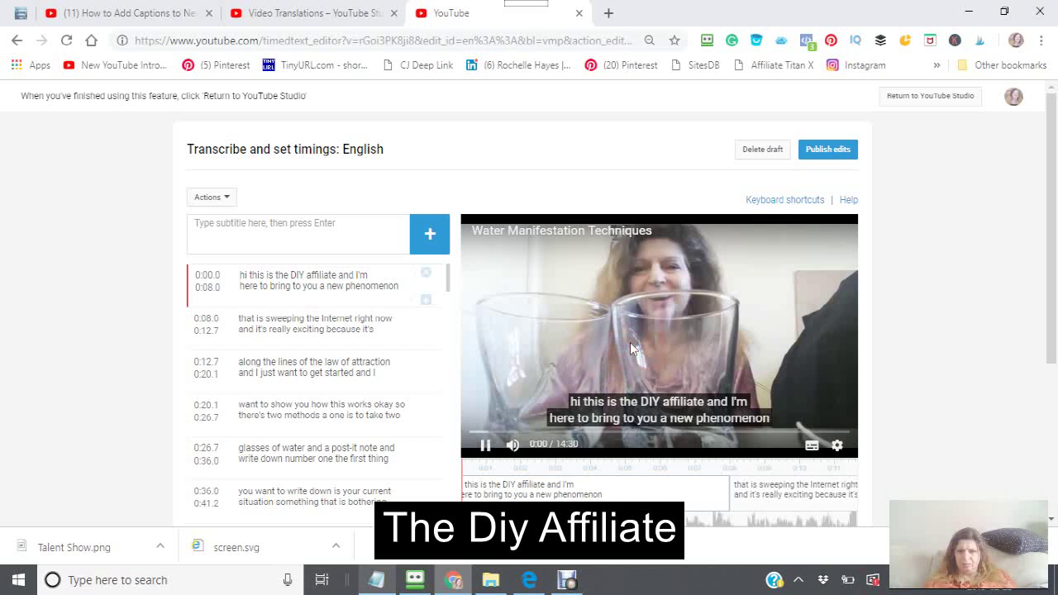
# Step: Play the video, pause at 0:14, resume, and select caption rows while reviewing
pyautogui.click(483, 450)
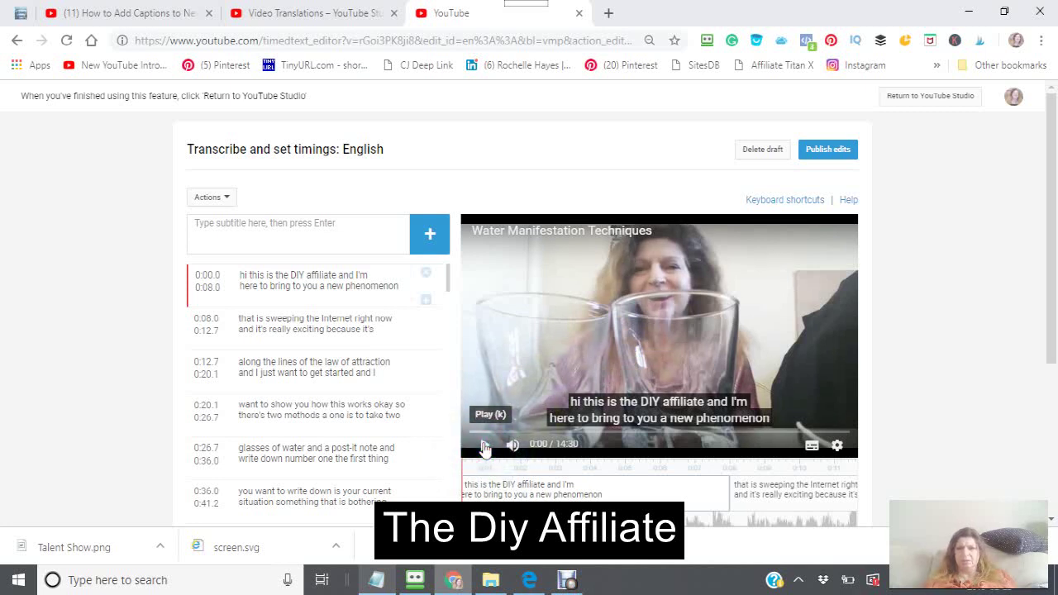
pyautogui.click(485, 447)
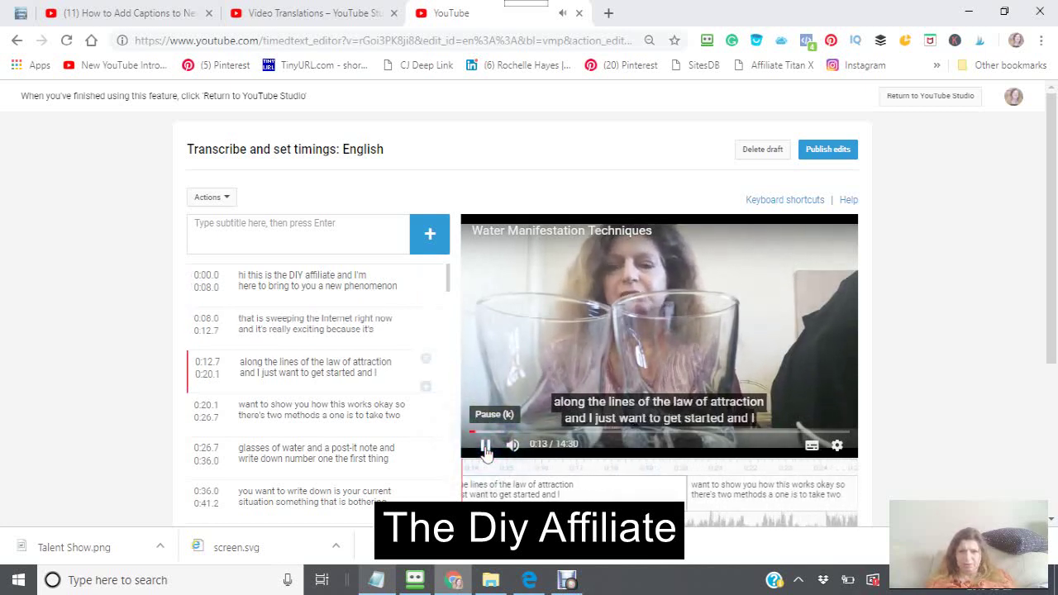
pyautogui.click(485, 448)
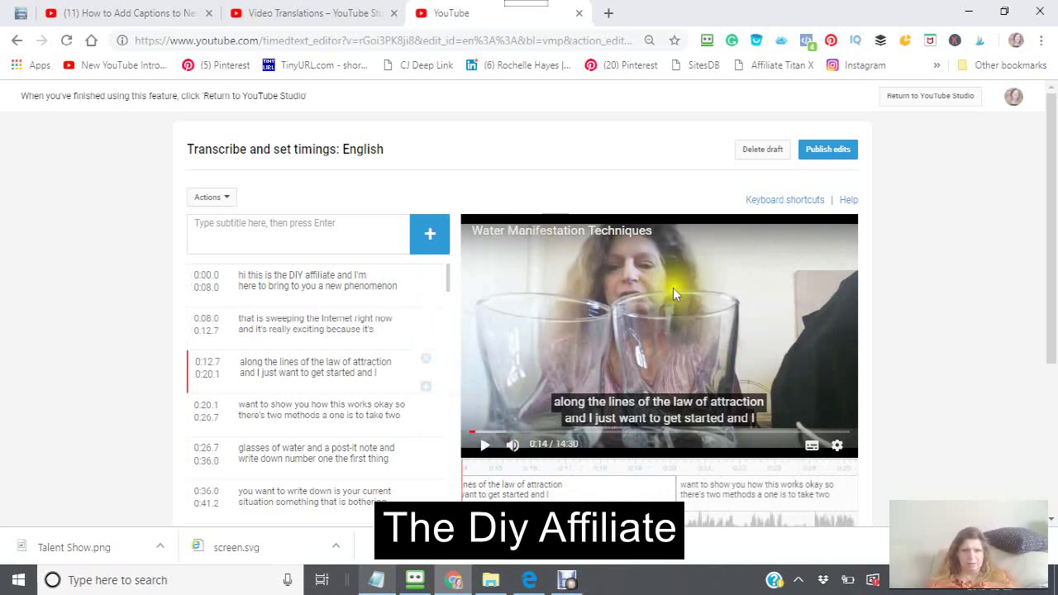
pyautogui.click(485, 451)
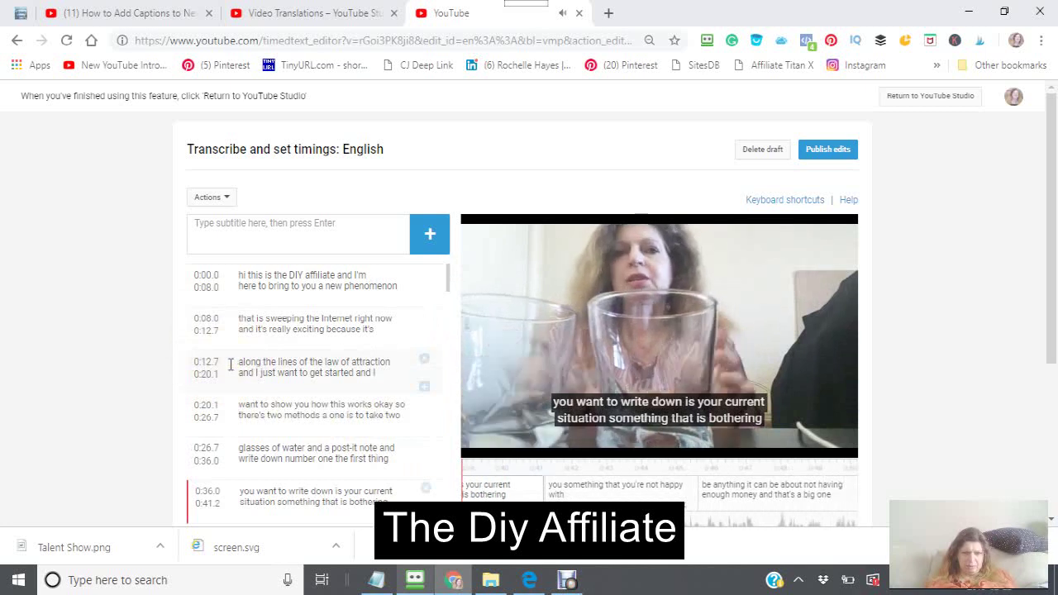
pyautogui.click(230, 330)
pyautogui.click(429, 359)
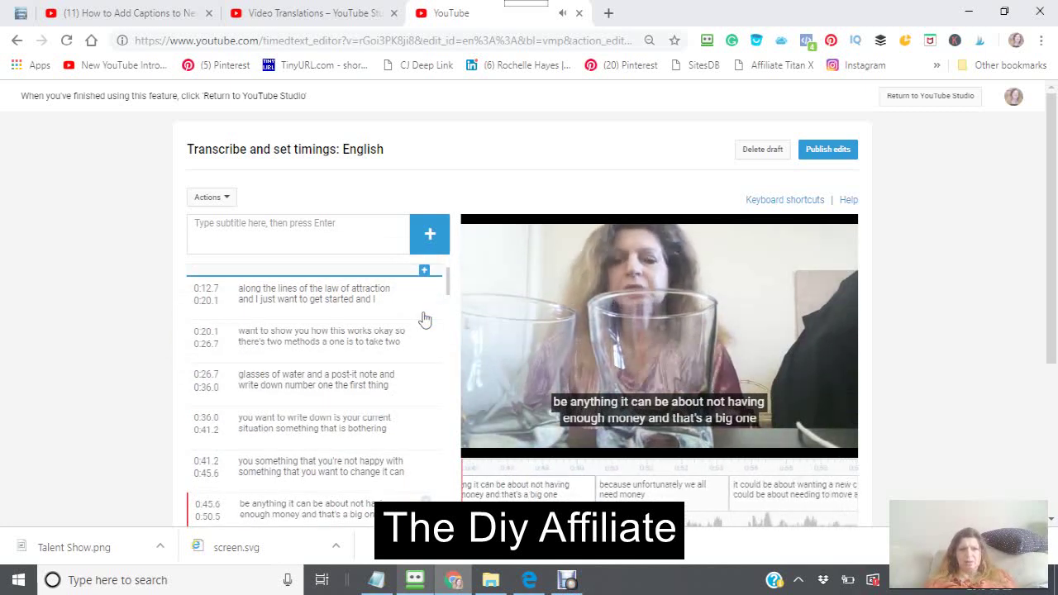
pyautogui.moveTo(314, 423)
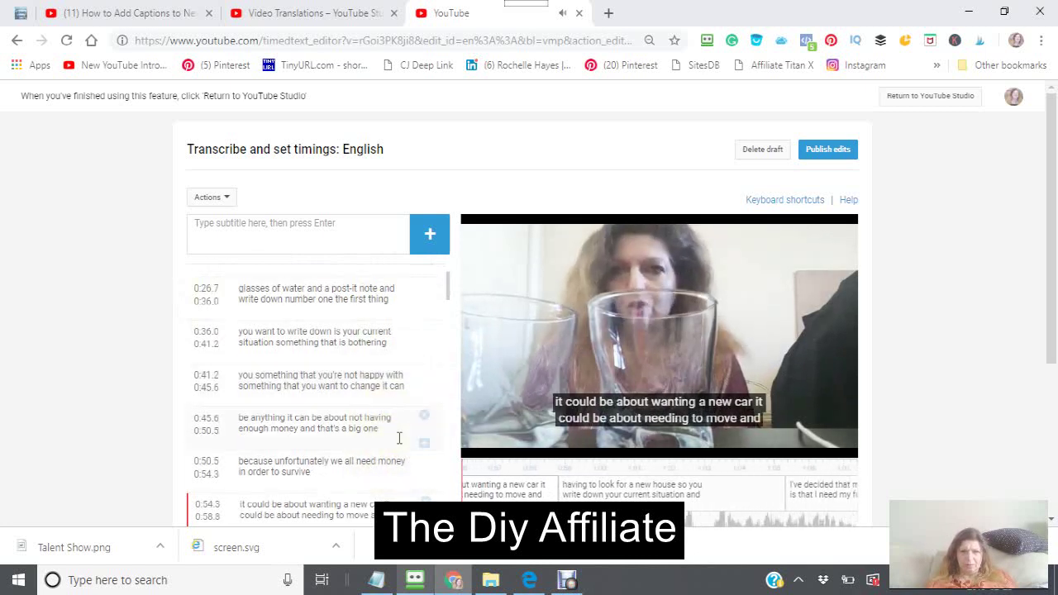
# Step: Scroll down the English subtitle list to review captions through the 1:17 line
pyautogui.scroll(-5, 399, 438)
pyautogui.scroll(-5, 398, 438)
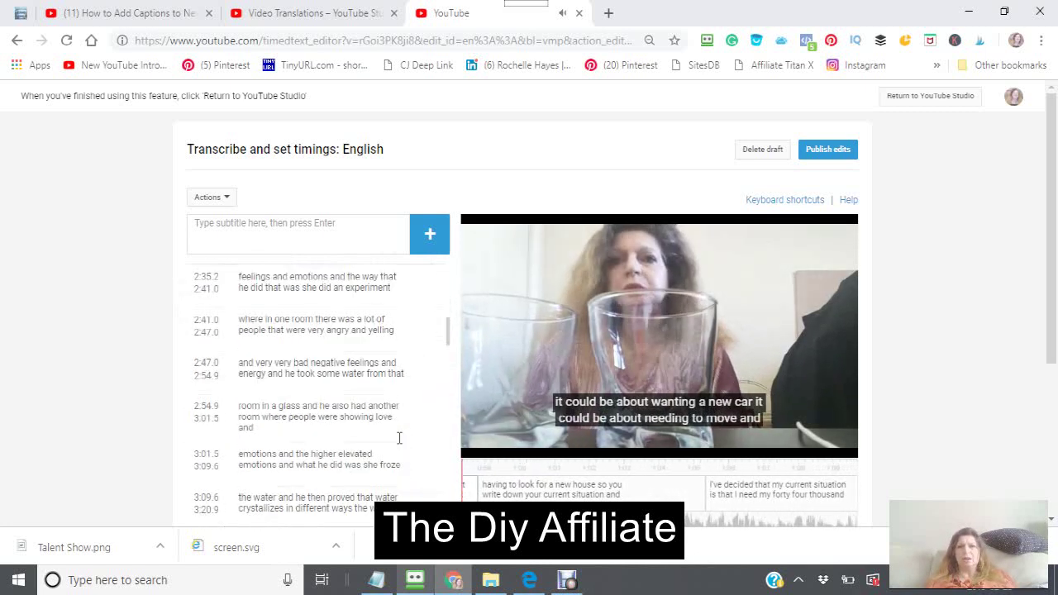
pyautogui.scroll(-3, 399, 438)
pyautogui.scroll(-2, 398, 438)
pyautogui.scroll(-2, 397, 437)
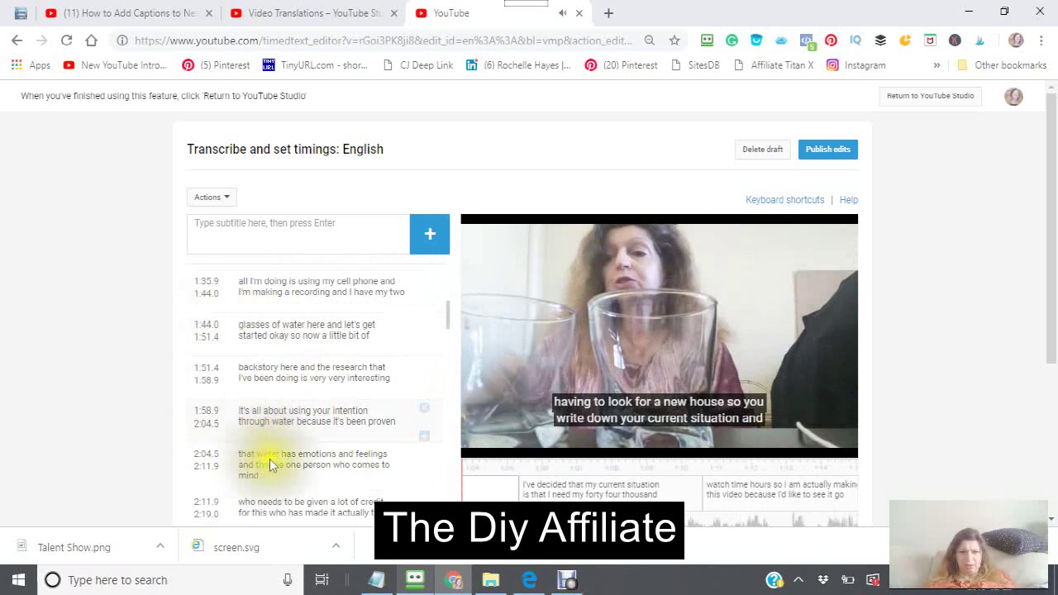
pyautogui.scroll(-2, 273, 458)
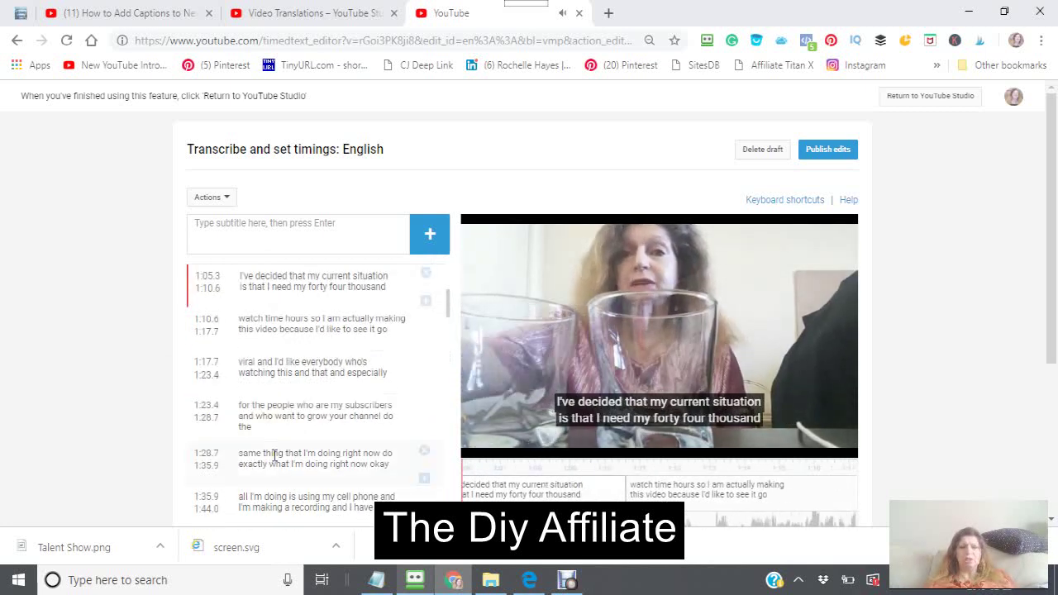
pyautogui.scroll(-4, 274, 459)
pyautogui.scroll(-1, 274, 456)
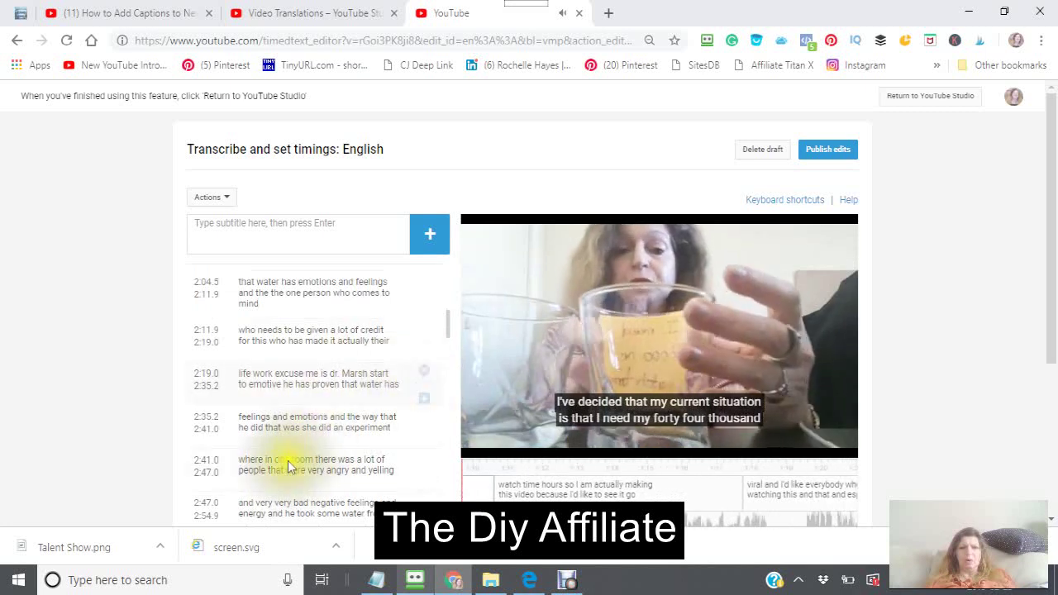
pyautogui.scroll(-5, 391, 486)
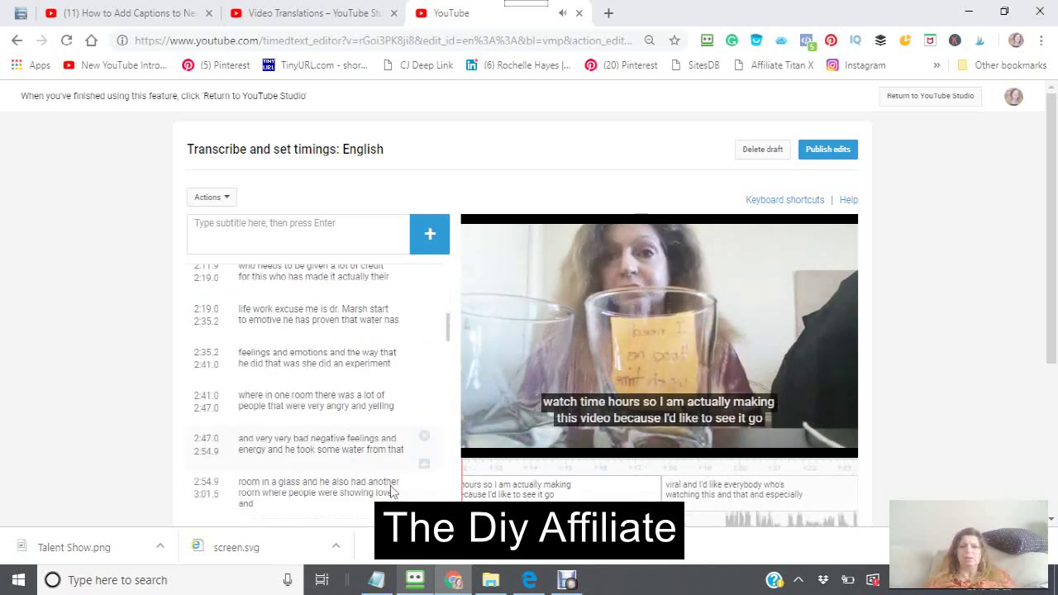
pyautogui.scroll(-5, 378, 467)
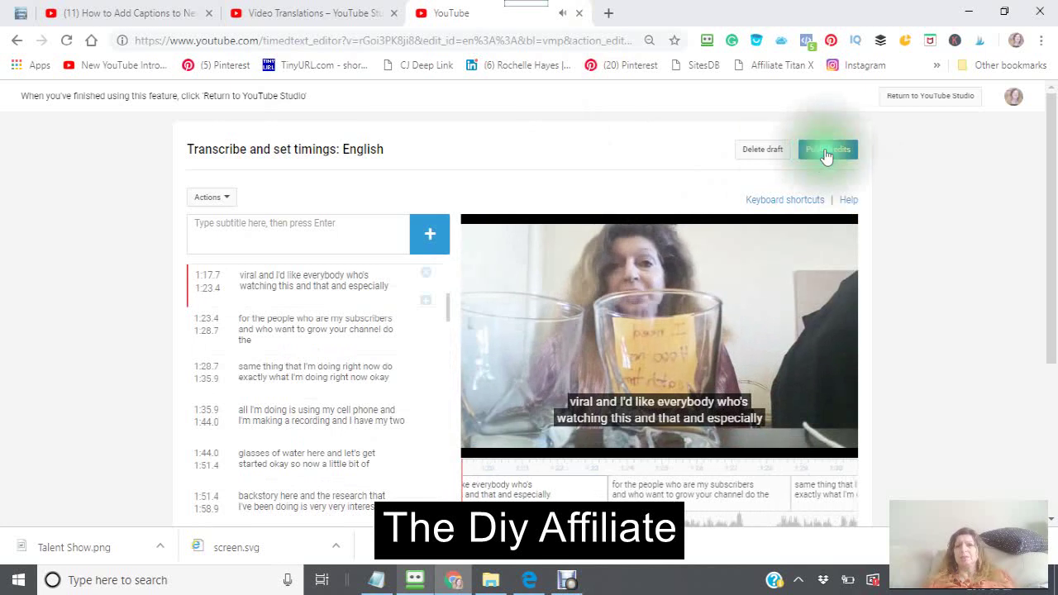
# Step: Publish the edited English captions and confirm 'Subtitles published' appears
pyautogui.click(825, 154)
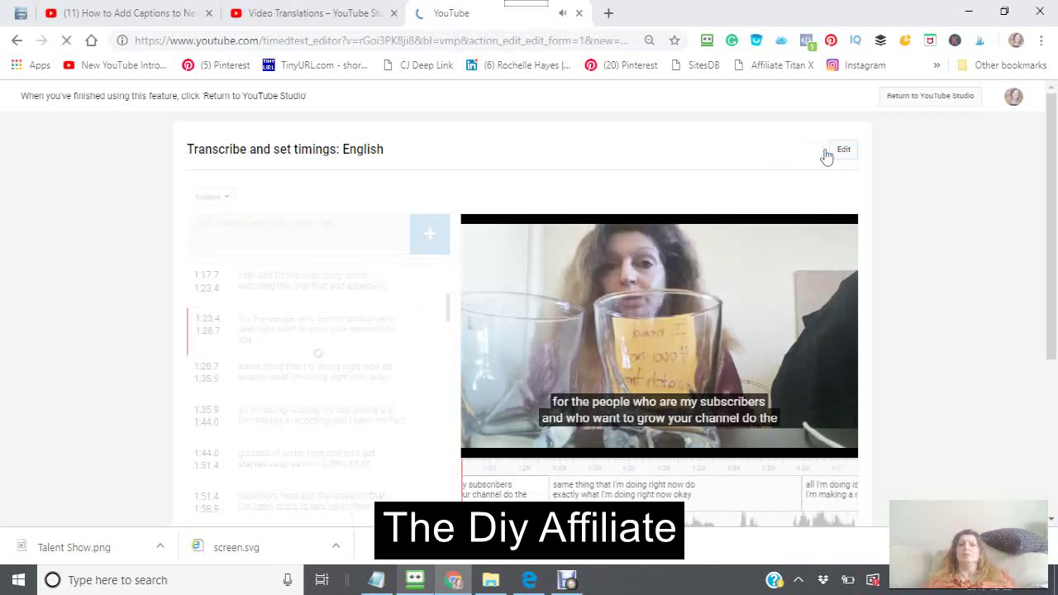
pyautogui.click(814, 154)
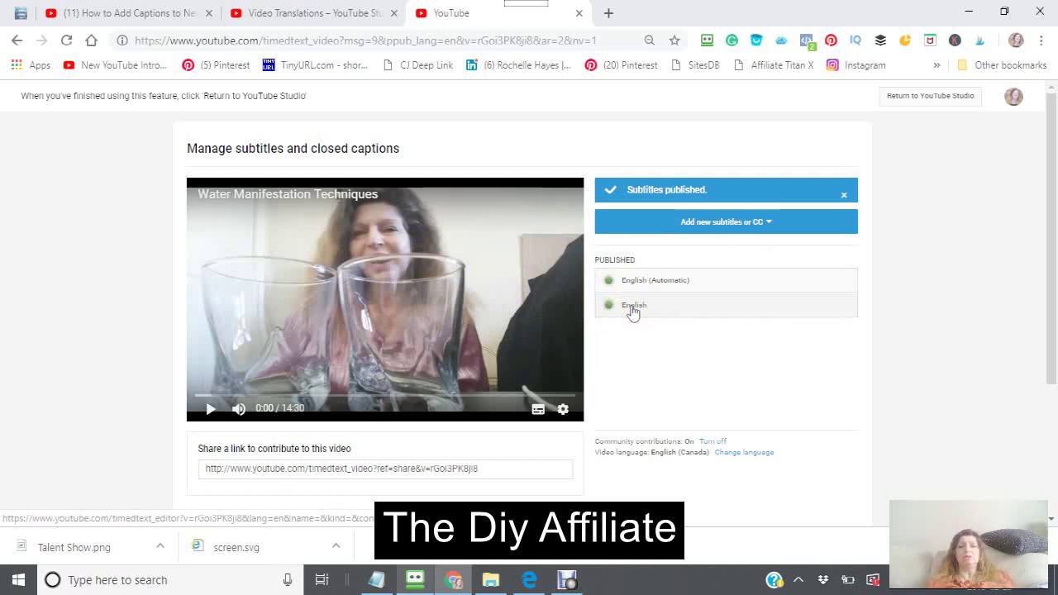
# Step: Open the published English track to view its timed caption lines
pyautogui.click(632, 310)
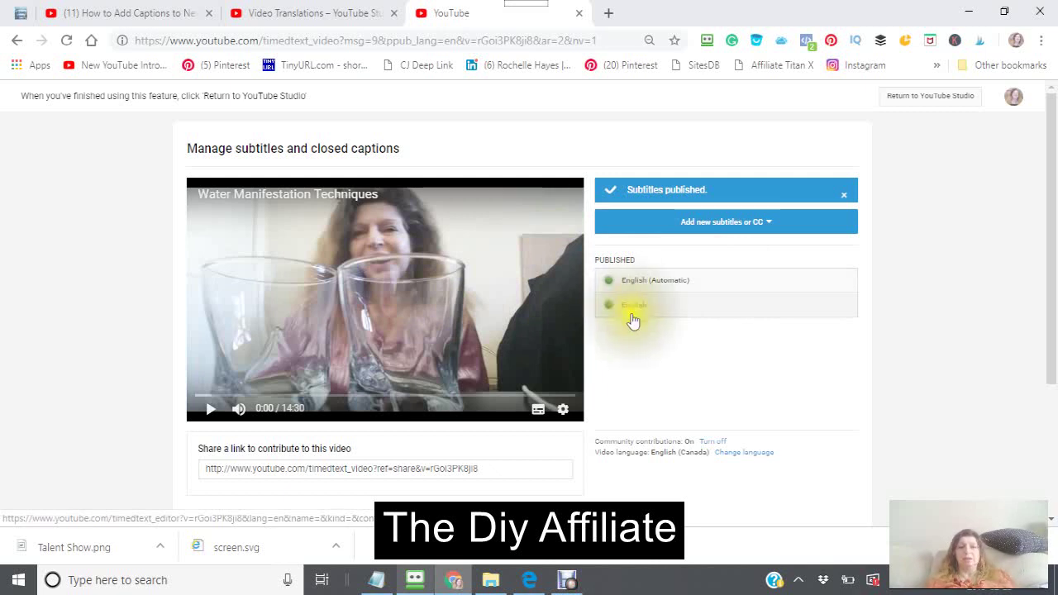
pyautogui.click(631, 313)
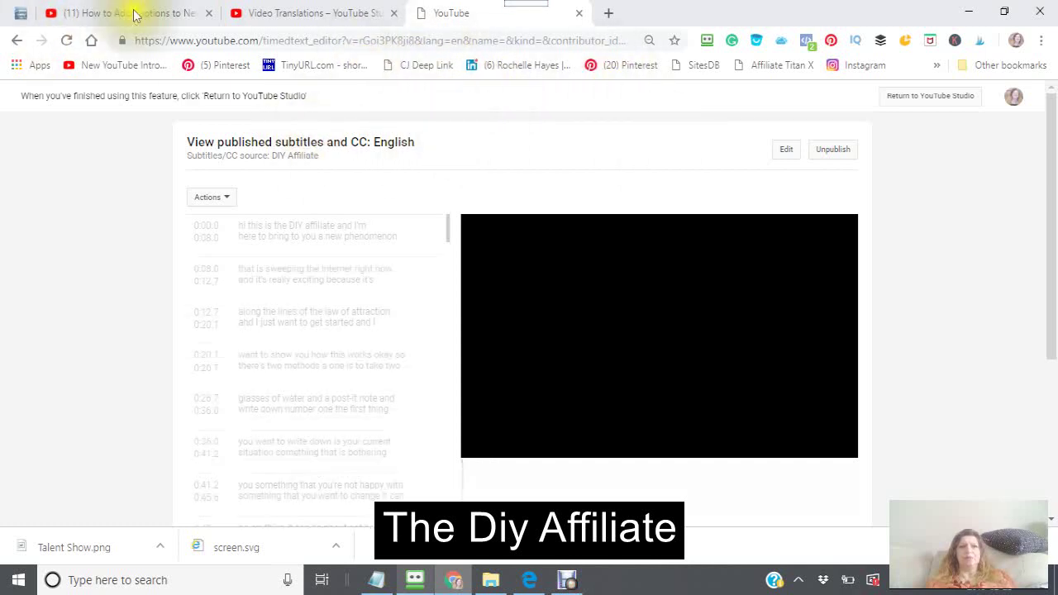
# Step: Check English under Transcriptions, then open the 'Water Manifestation Techniques' video on YouTube
pyautogui.click(293, 18)
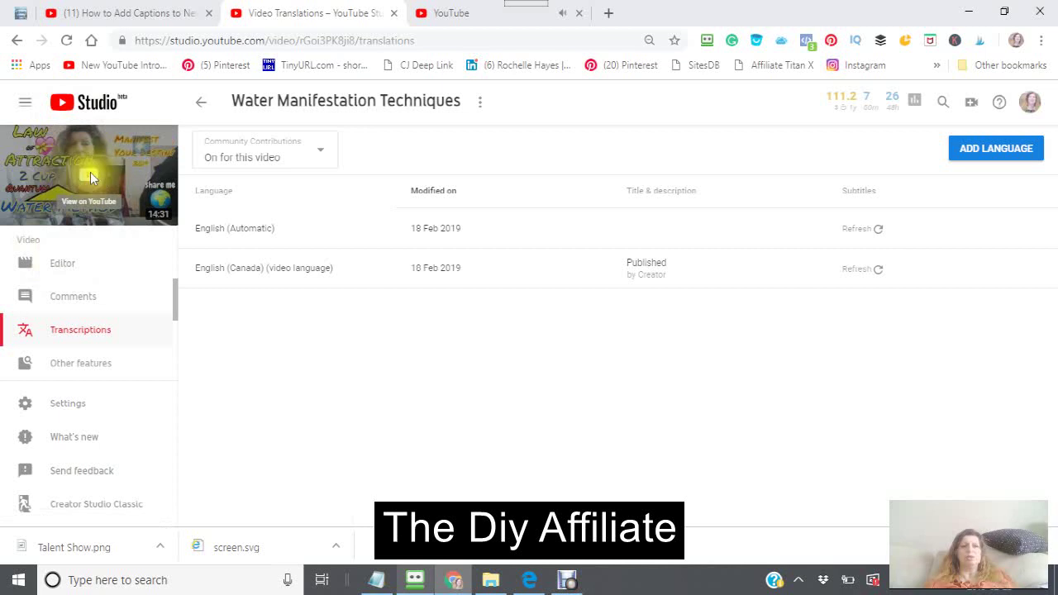
pyautogui.click(91, 173)
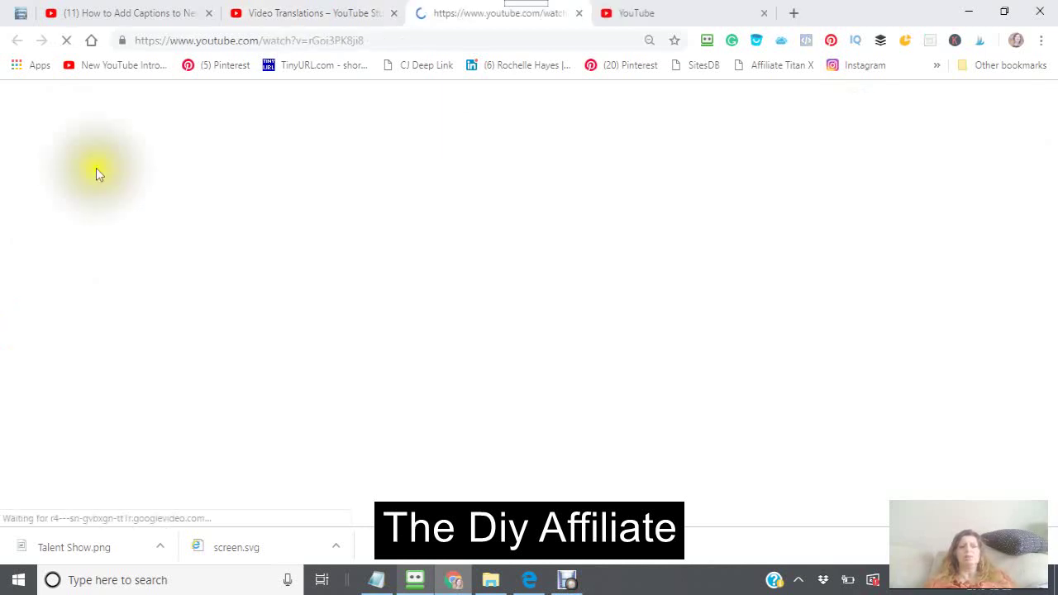